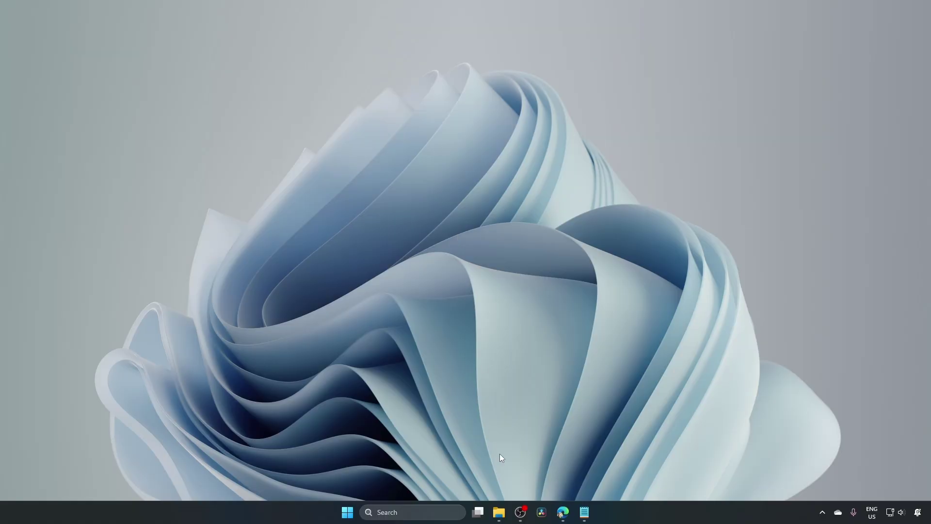
Open the 'My lovely robot' device from File Explorer's Network to reach its Valetudo map page
click(498, 512)
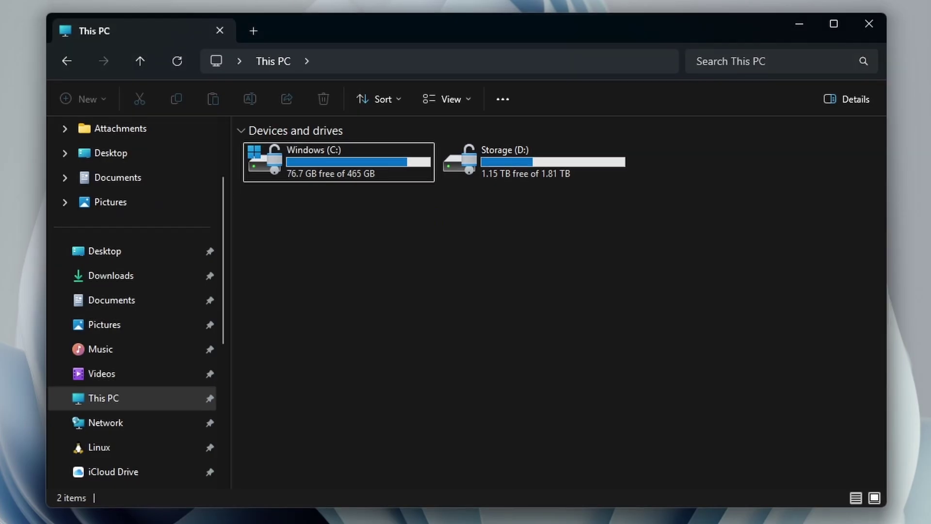
click(122, 427)
click(738, 196)
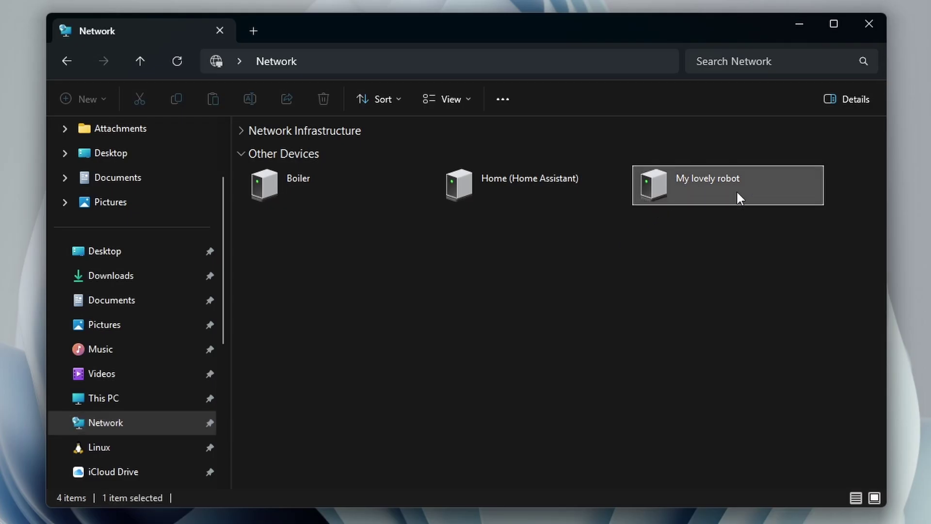
double_click(701, 183)
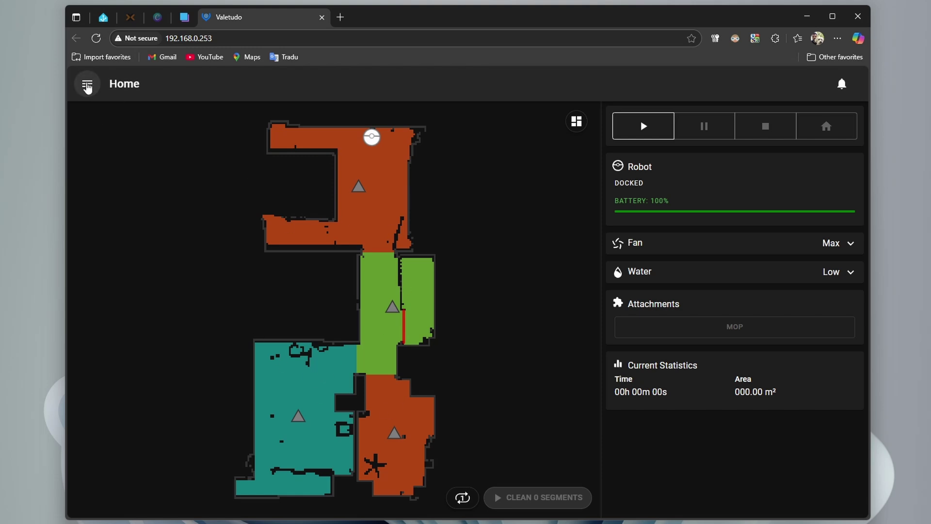
Change the robot's custom friendly name in Valetudo options to 'Vacuum First Floor' and save
click(87, 84)
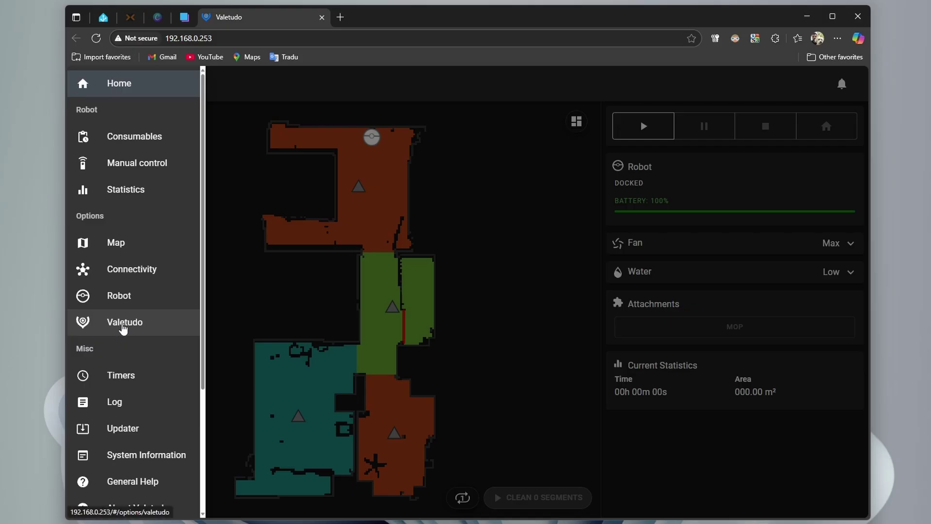
click(138, 328)
click(743, 240)
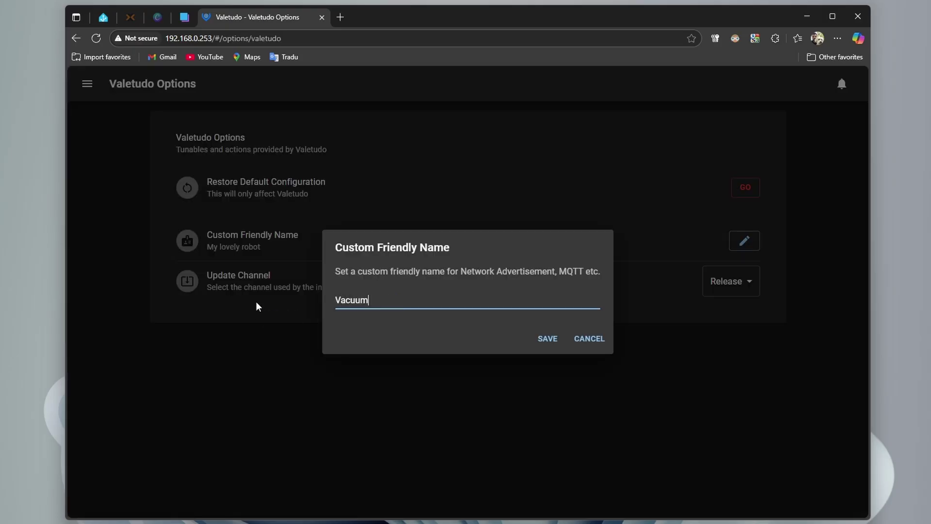
click(547, 338)
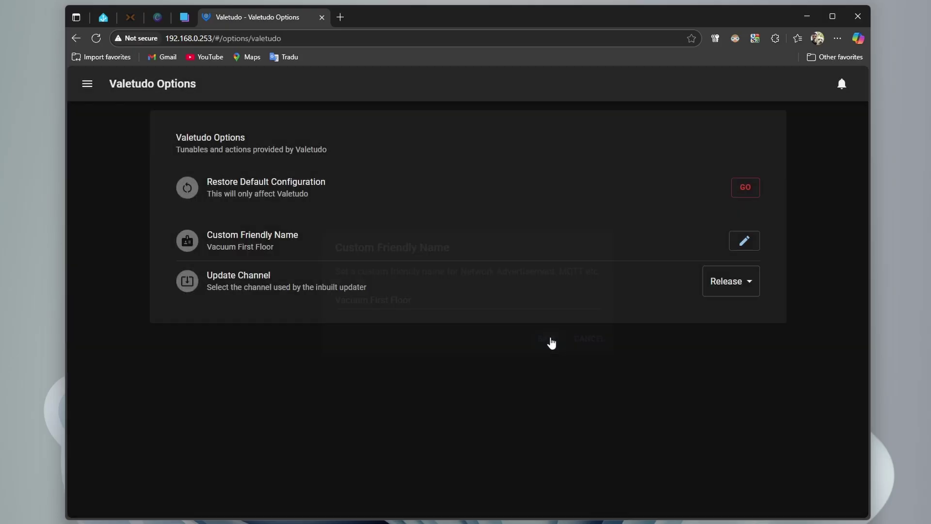
Enable MQTT in Valetudo's Connectivity > MQTT Connectivity settings
click(87, 86)
click(133, 269)
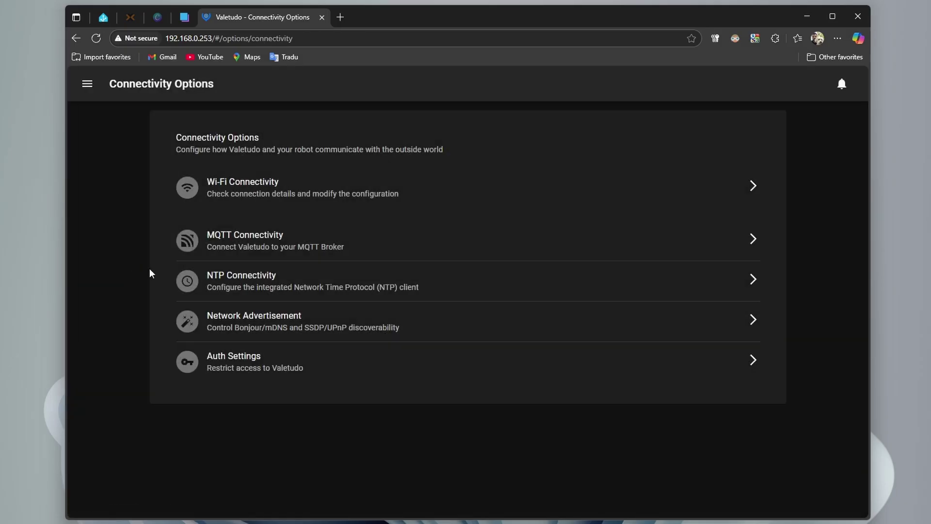
click(278, 246)
click(204, 342)
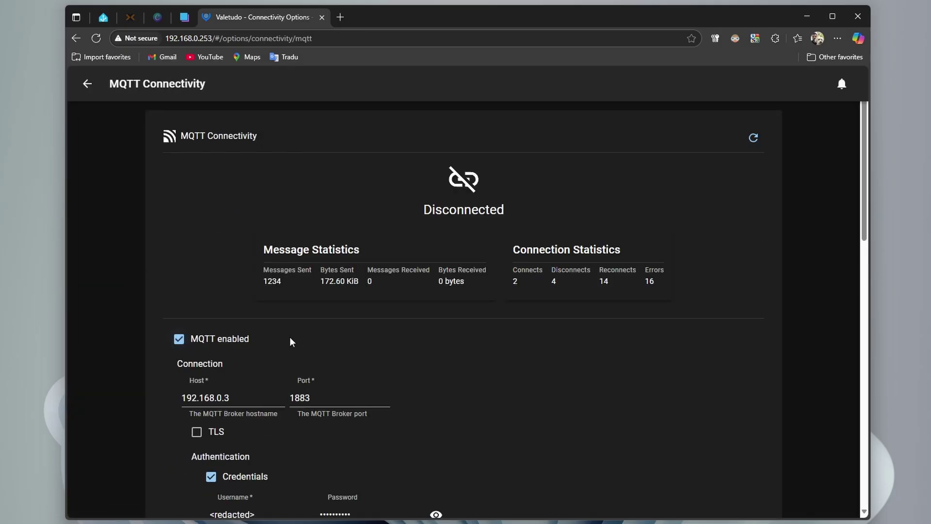
Review broker 192.168.0.3:1883, the valetudo topic prefix, identifier robot_1f and Home Assistant integration
scroll(267, 336, down, 2)
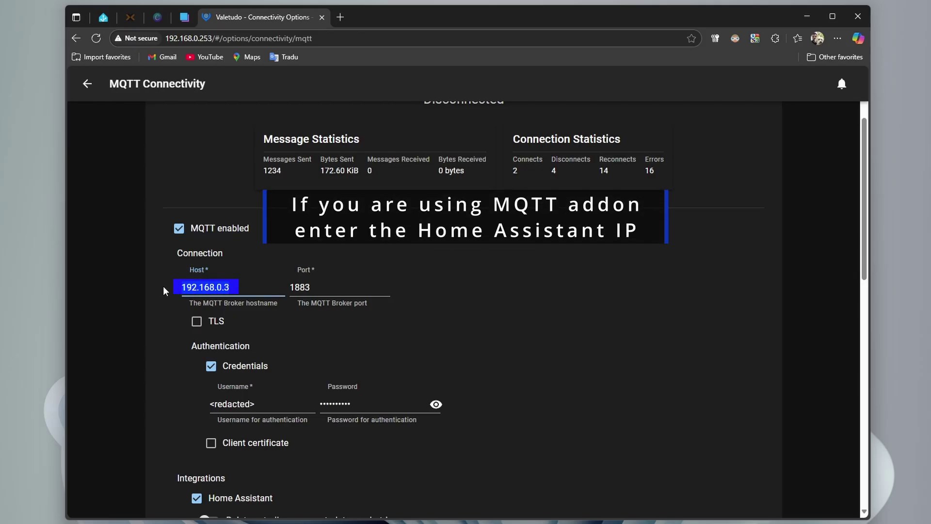
click(269, 286)
scroll(339, 315, down, 1)
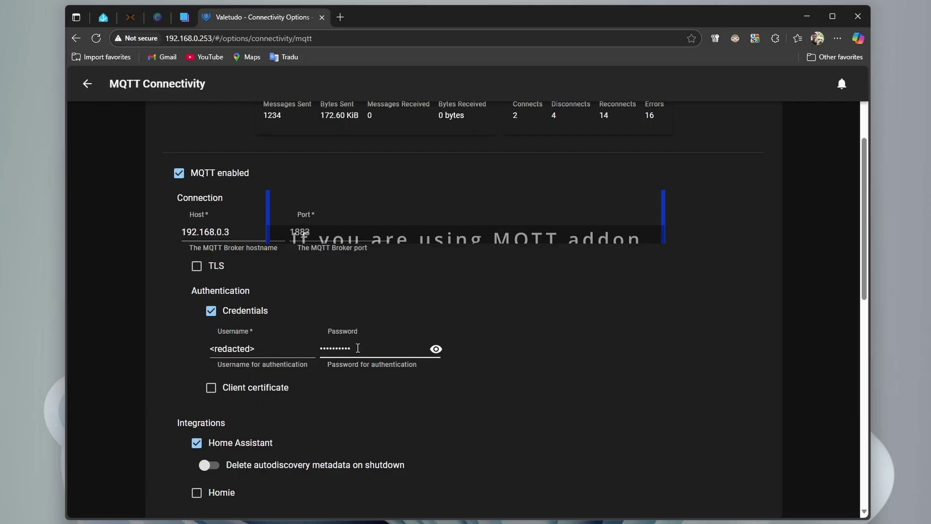
scroll(488, 322, down, 4)
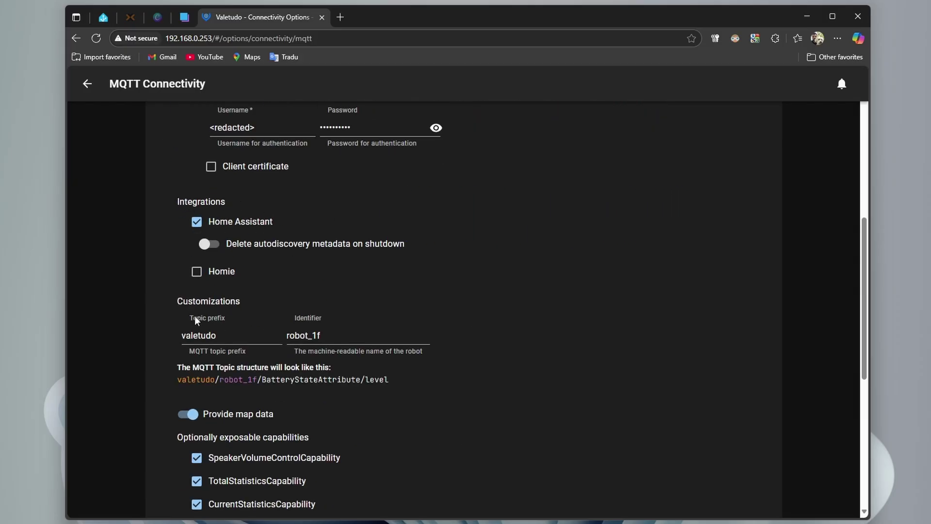
double_click(194, 335)
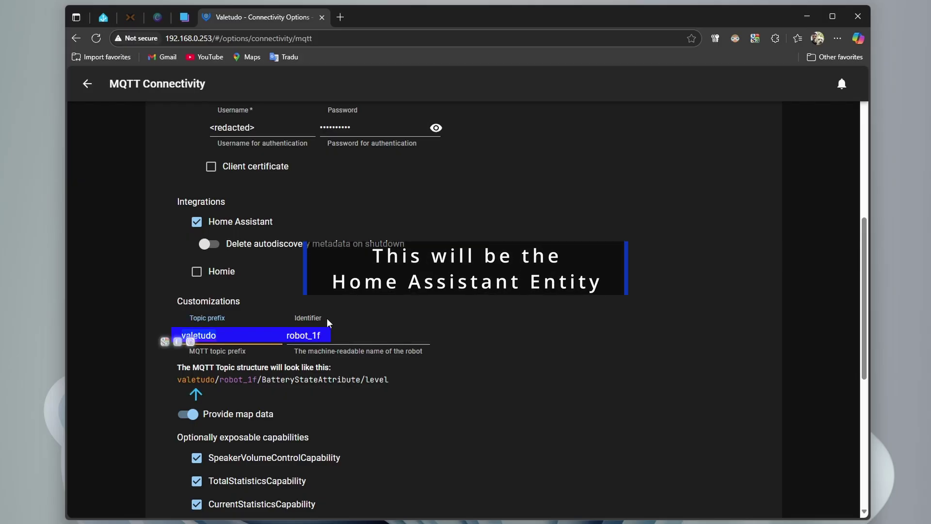
click(341, 332)
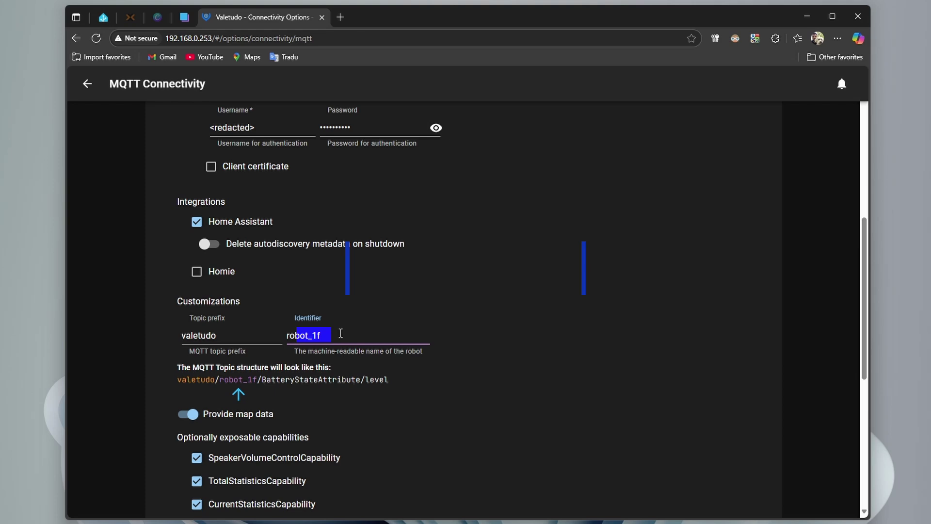
scroll(402, 314, down, 2)
scroll(401, 314, down, 1)
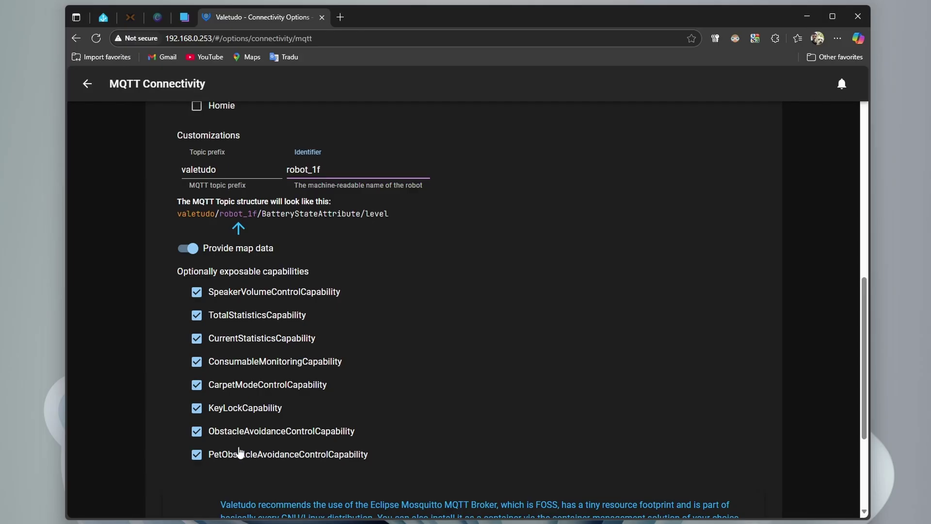
scroll(243, 287, down, 3)
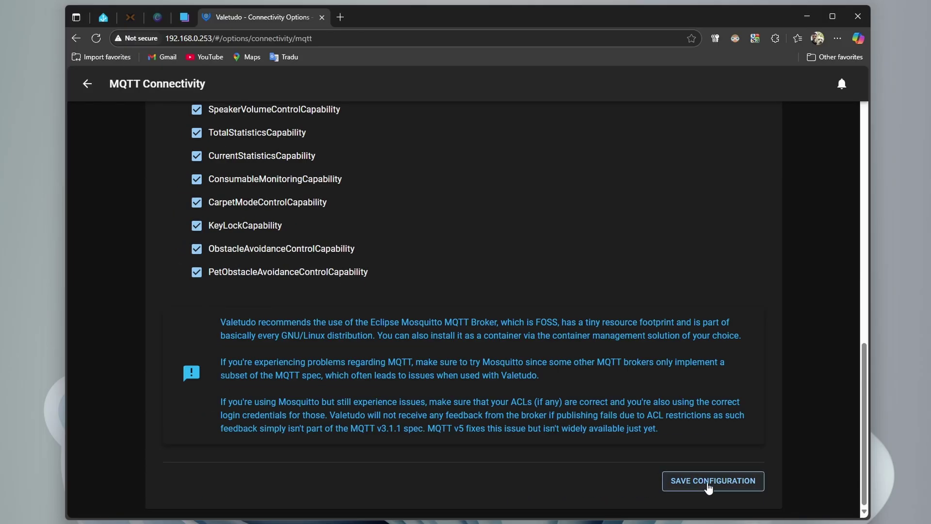
Go to Home Assistant's Settings > Devices & services overview
click(105, 17)
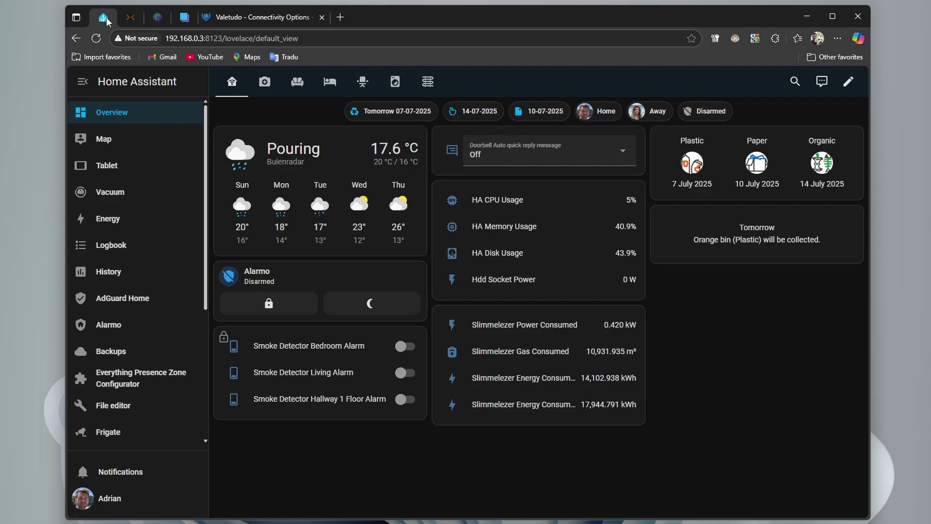
scroll(135, 339, down, 5)
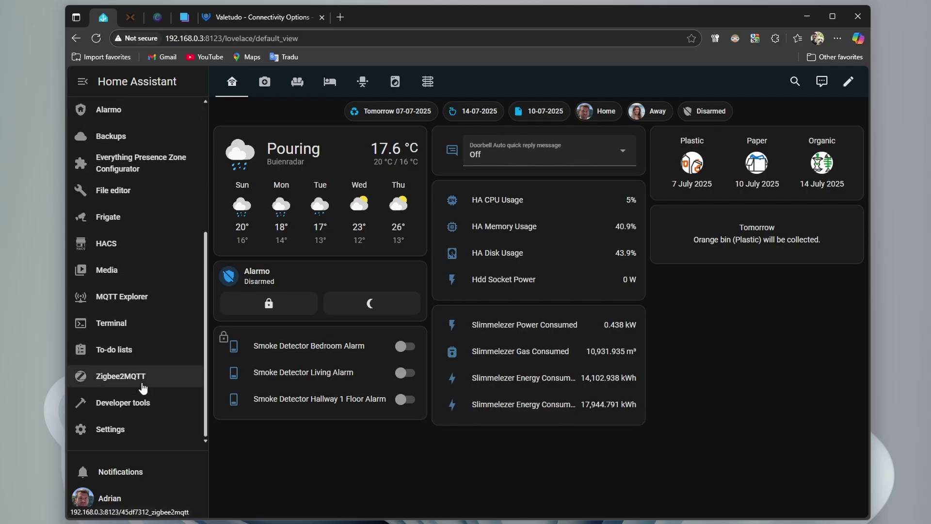
click(129, 431)
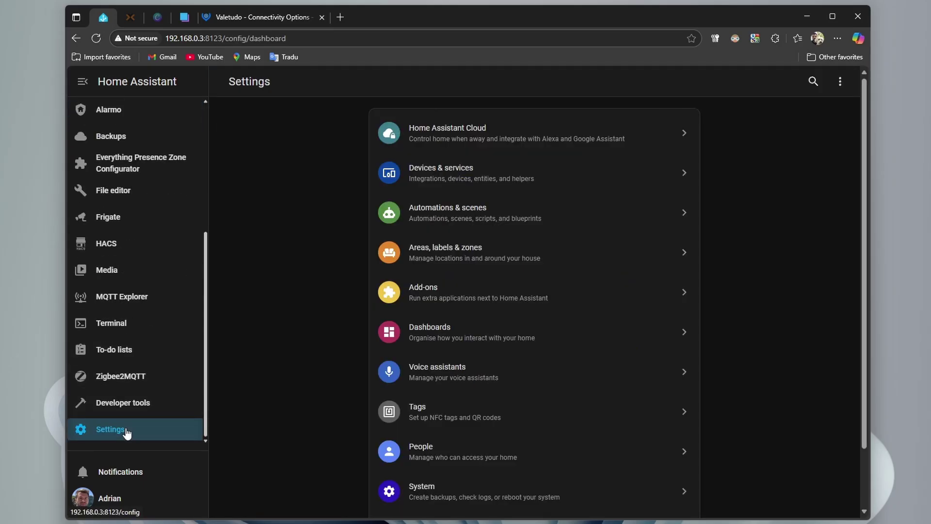
click(451, 172)
scroll(533, 252, down, 8)
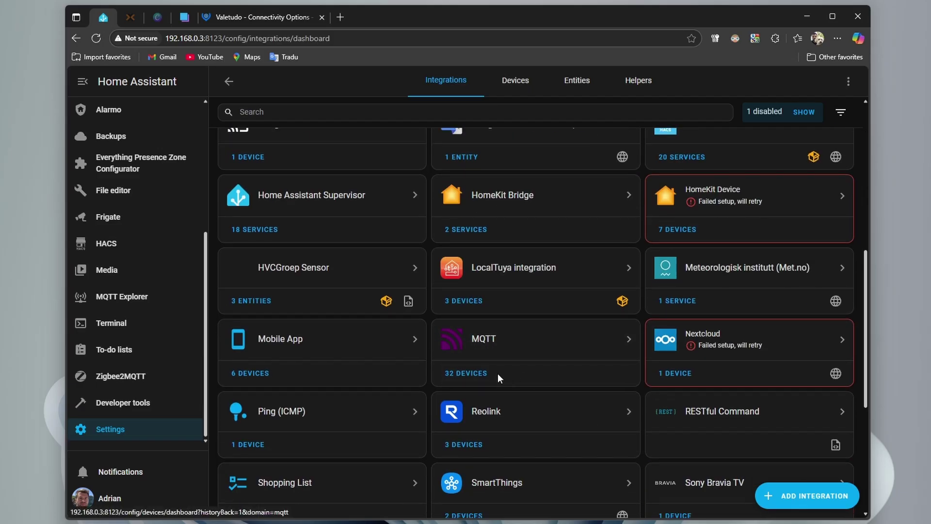
Save the MQTT configuration in Valetudo
click(246, 18)
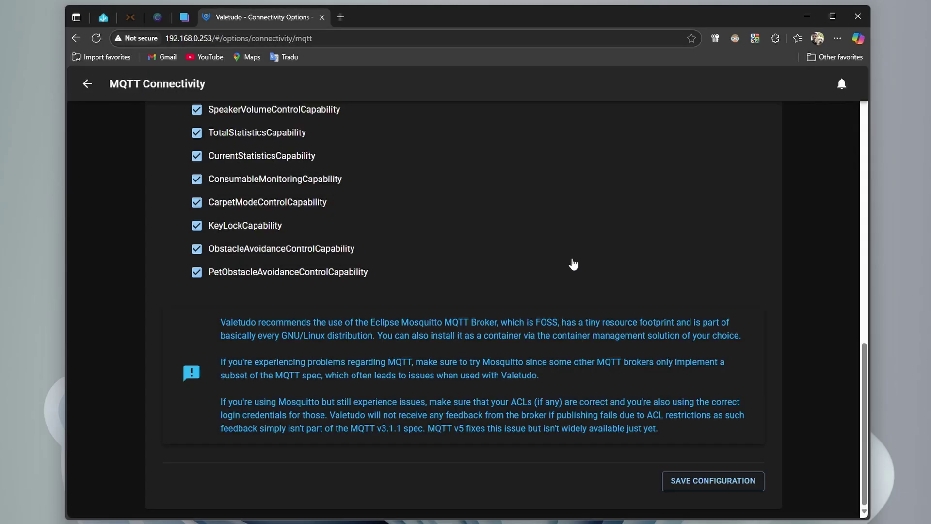
click(713, 483)
scroll(548, 291, up, 15)
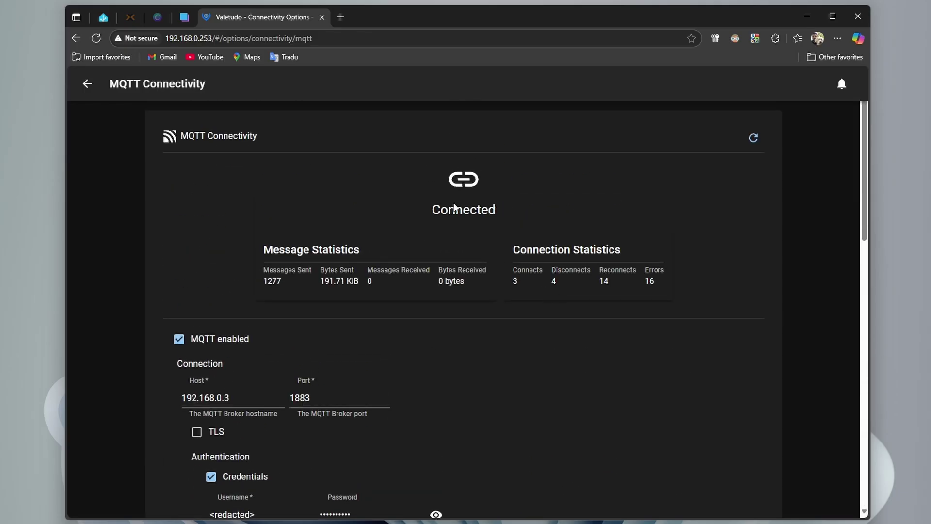
Open the Vacuum First Floor device from Home Assistant's MQTT devices and review its entities
click(104, 17)
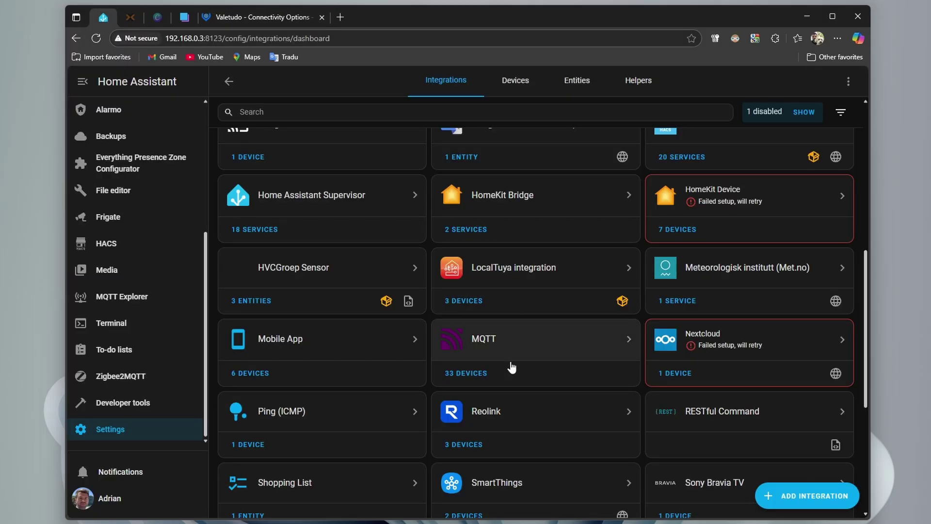
click(472, 375)
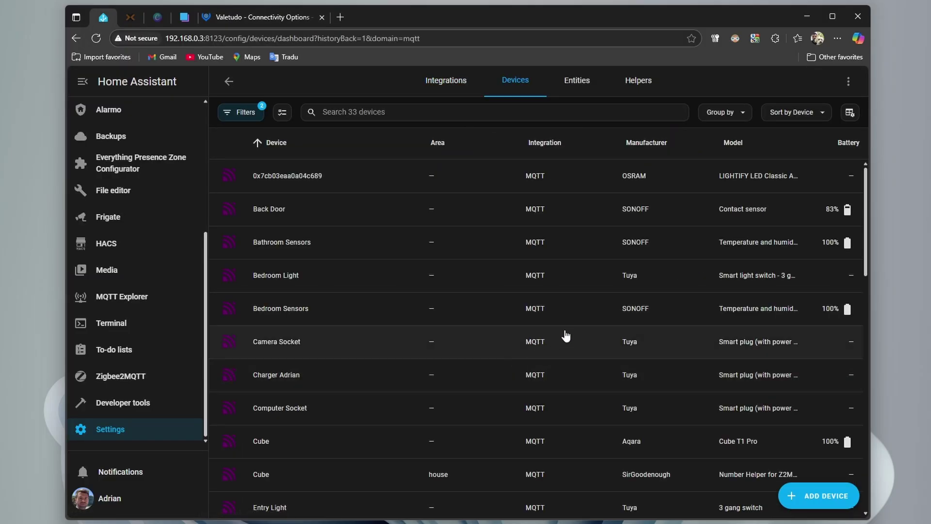
scroll(565, 334, down, 15)
click(287, 367)
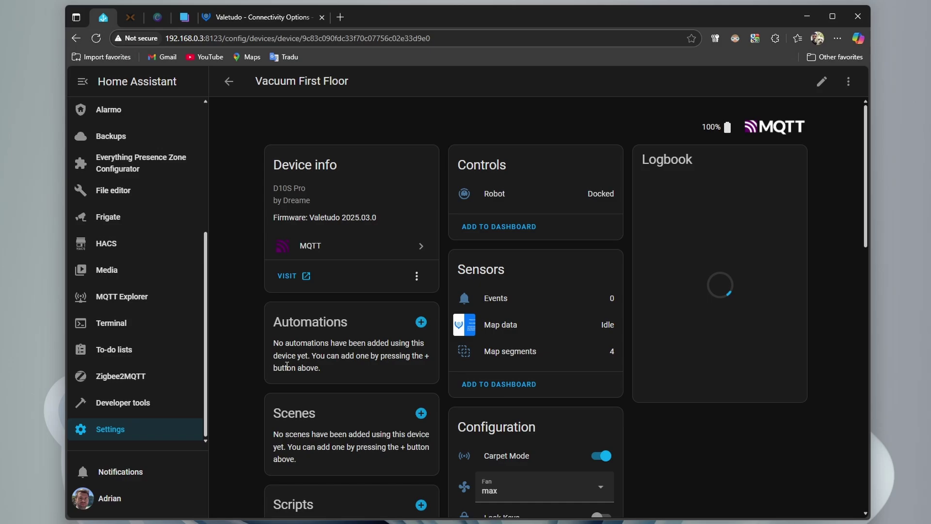
scroll(584, 215, down, 3)
scroll(554, 239, up, 3)
scroll(554, 238, down, 5)
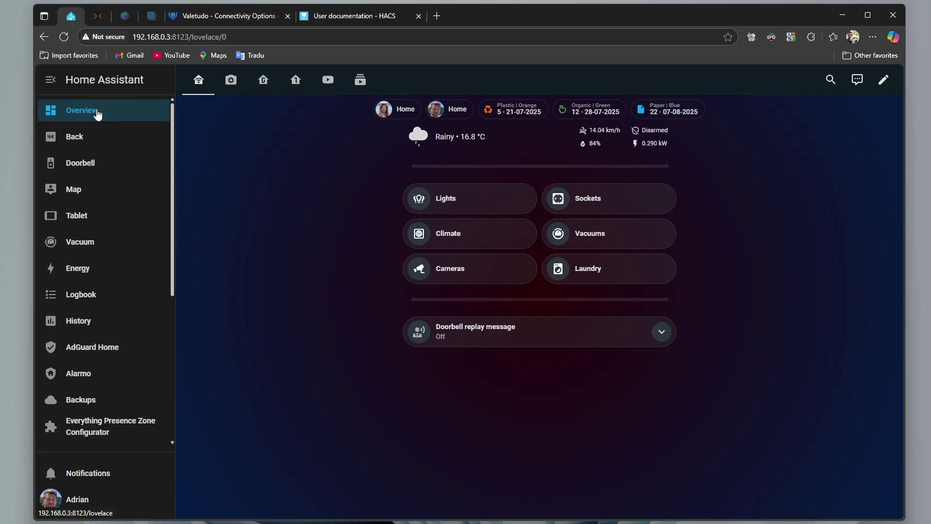
Inspect the Vacuum First Floor card's Vacuum Power and Room Select choices on the dashboard views
click(360, 82)
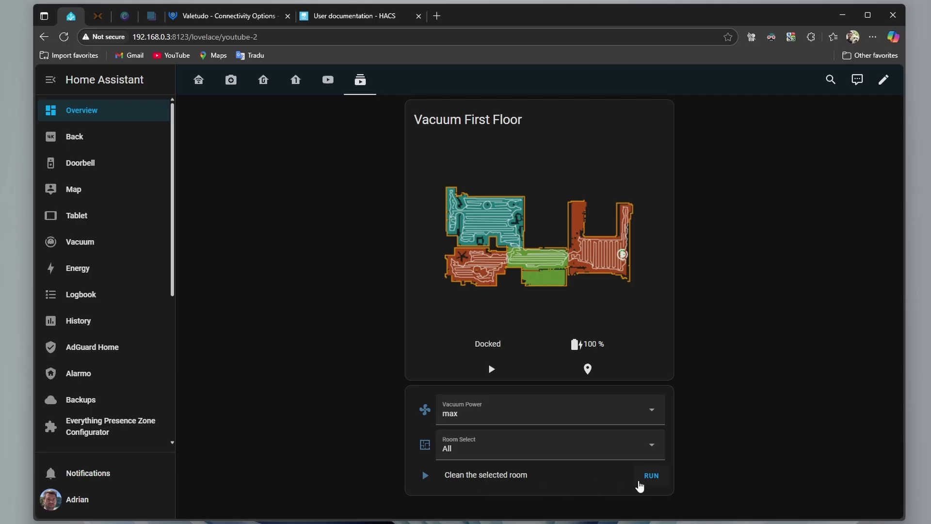
click(645, 413)
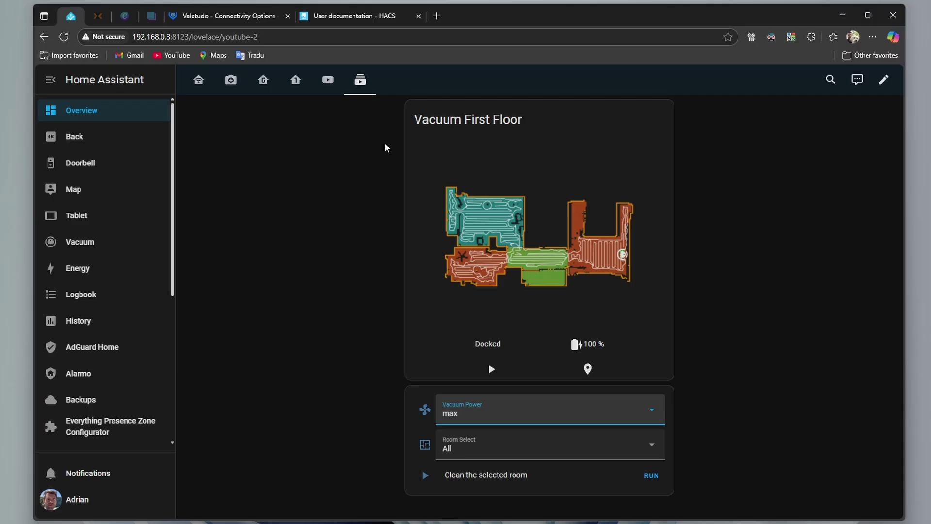
click(327, 80)
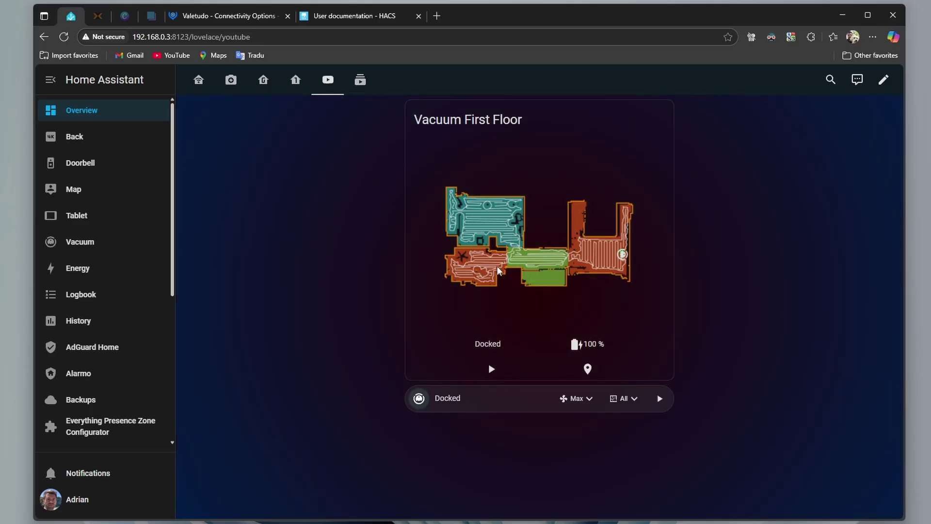
click(582, 405)
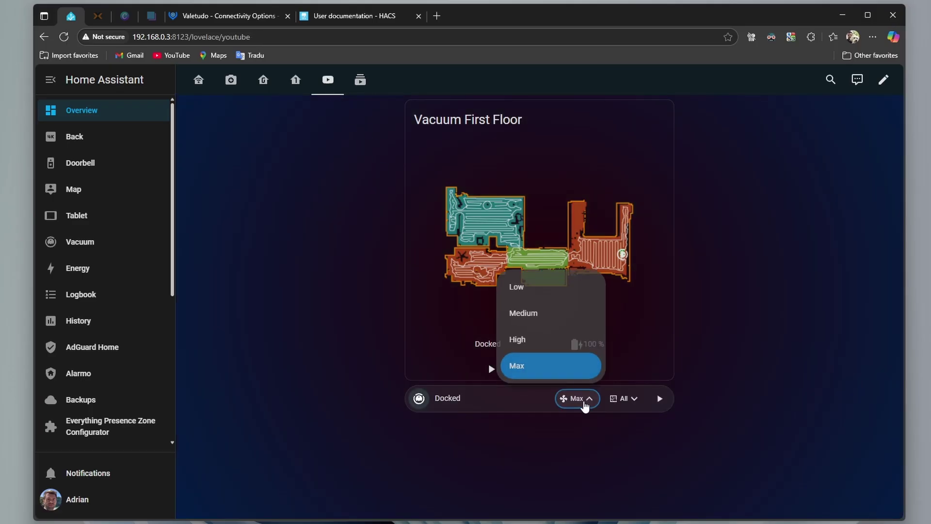
click(632, 405)
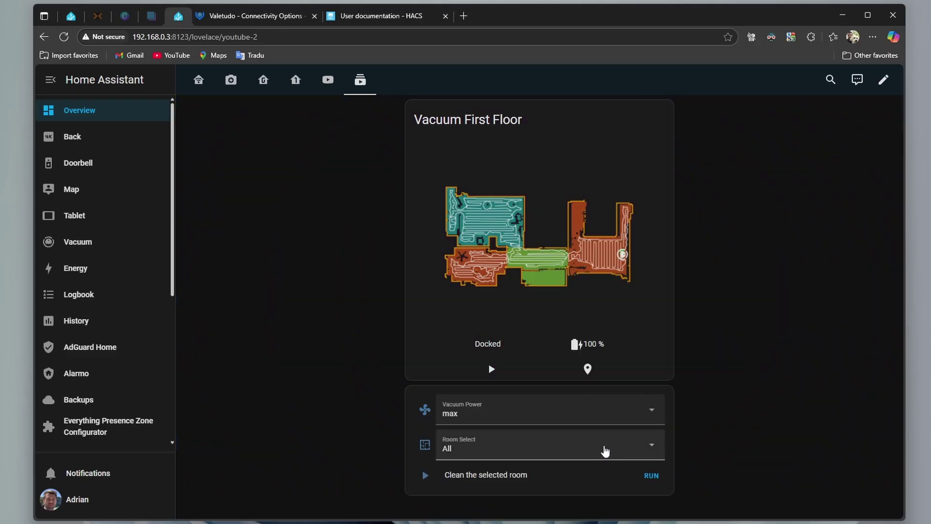
click(605, 451)
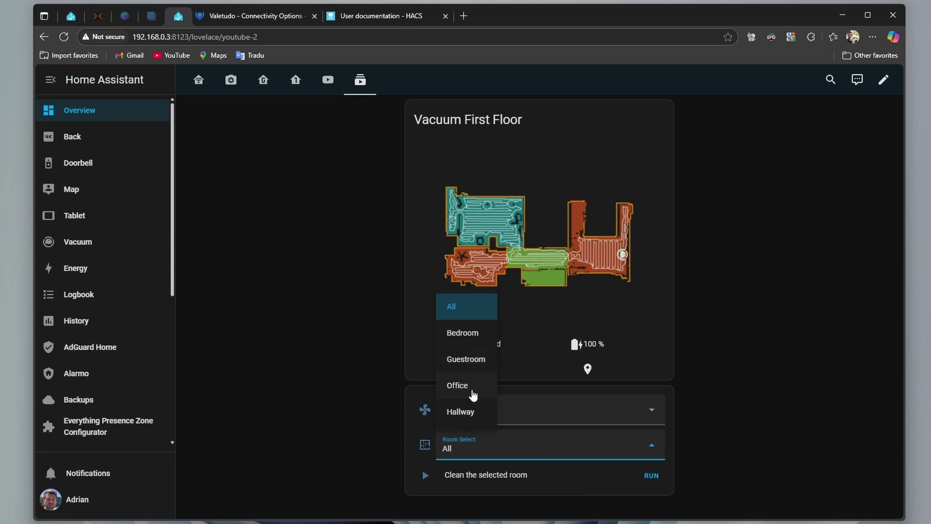
Open configuration.yaml in the File editor
click(379, 460)
scroll(97, 303, down, 5)
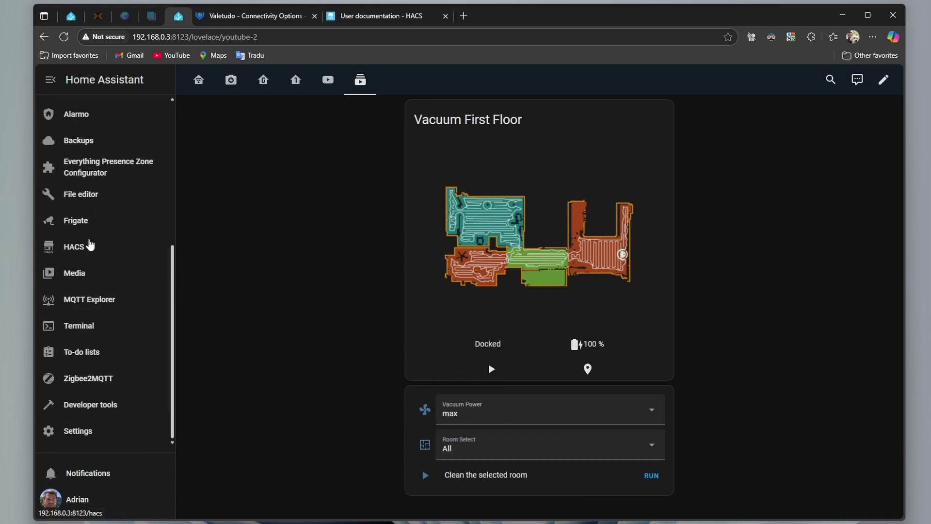
click(82, 196)
click(196, 79)
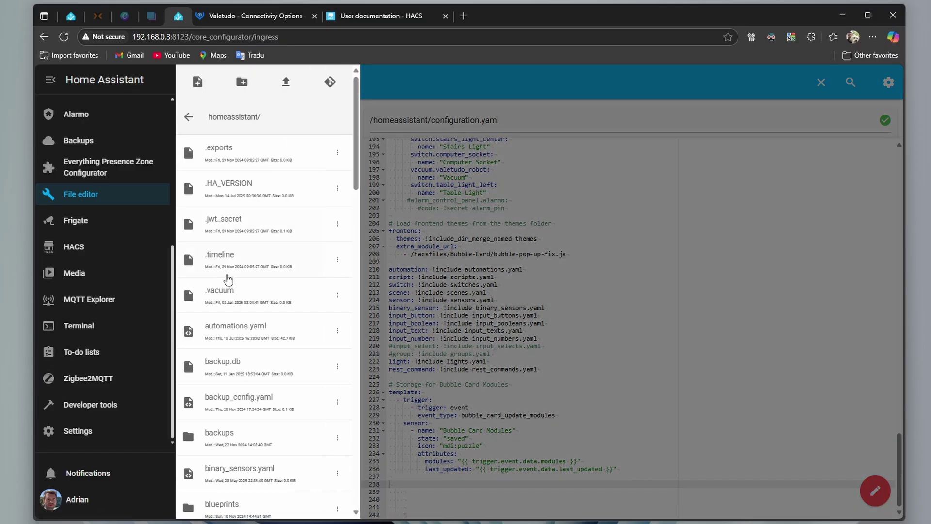
scroll(261, 331, down, 4)
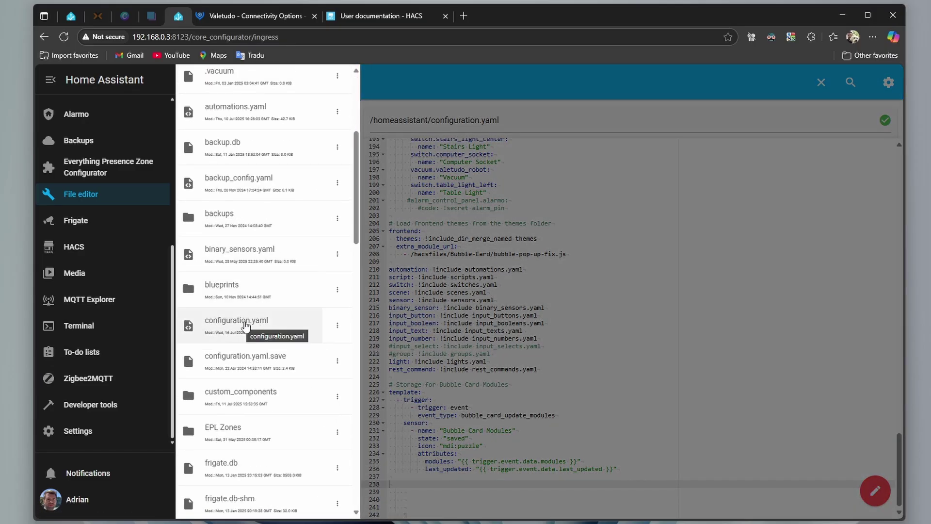
click(246, 326)
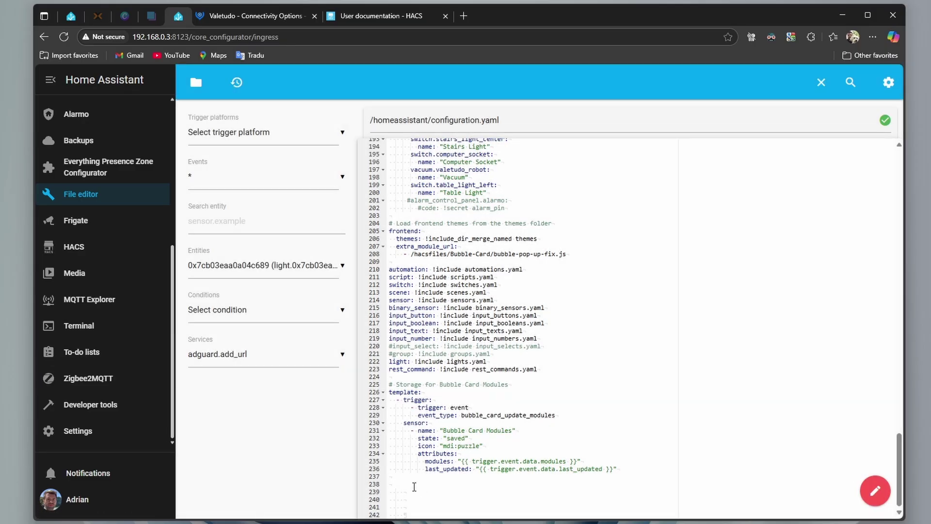
Paste an input_select first_floor block (All, Bedroom, Guestroom, Office, Hallway) at line 238
click(414, 485)
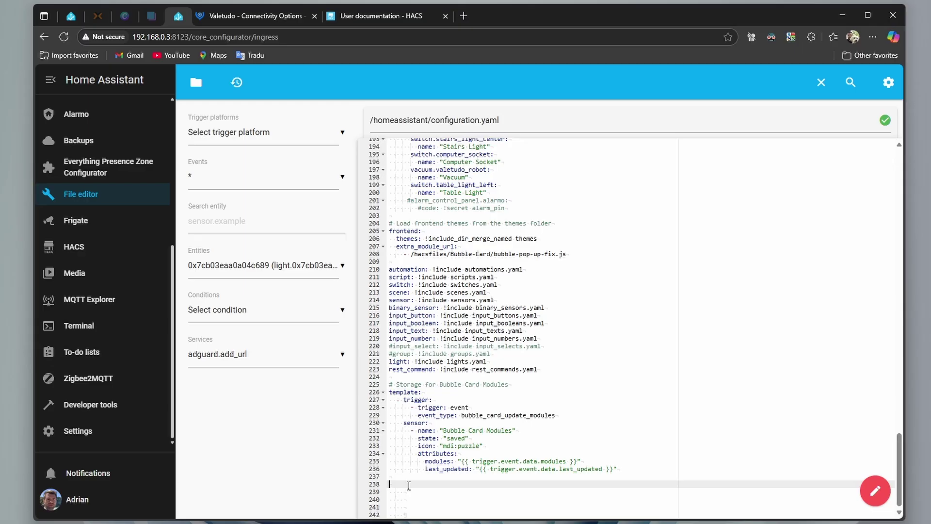
right_click(409, 485)
click(439, 361)
scroll(484, 475, down, 1)
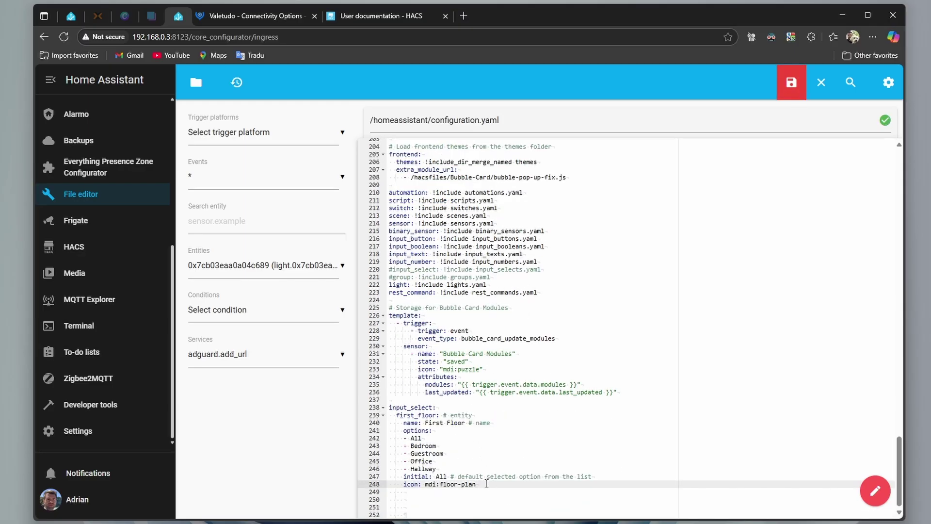
drag(476, 484, 463, 469)
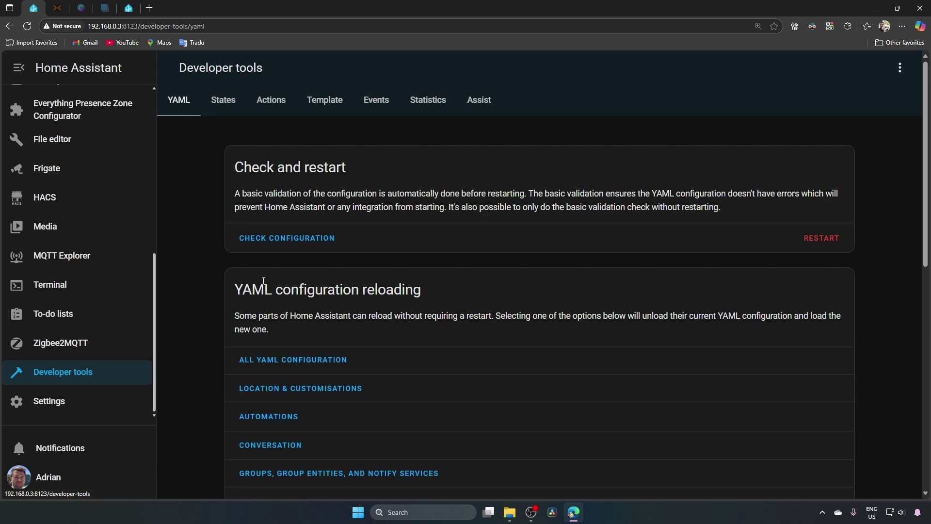
Run Check configuration, confirm it reports valid, then reload All YAML configuration
click(293, 237)
drag(415, 226, 673, 223)
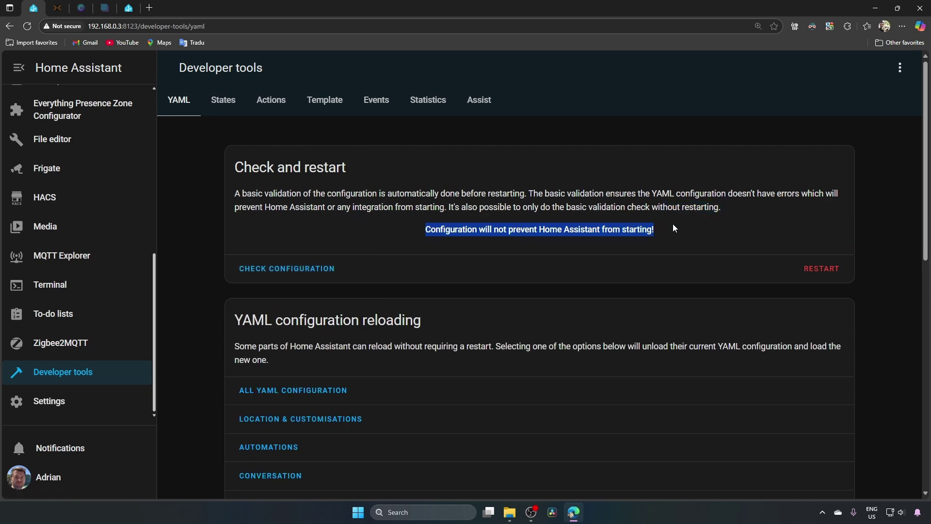
click(276, 395)
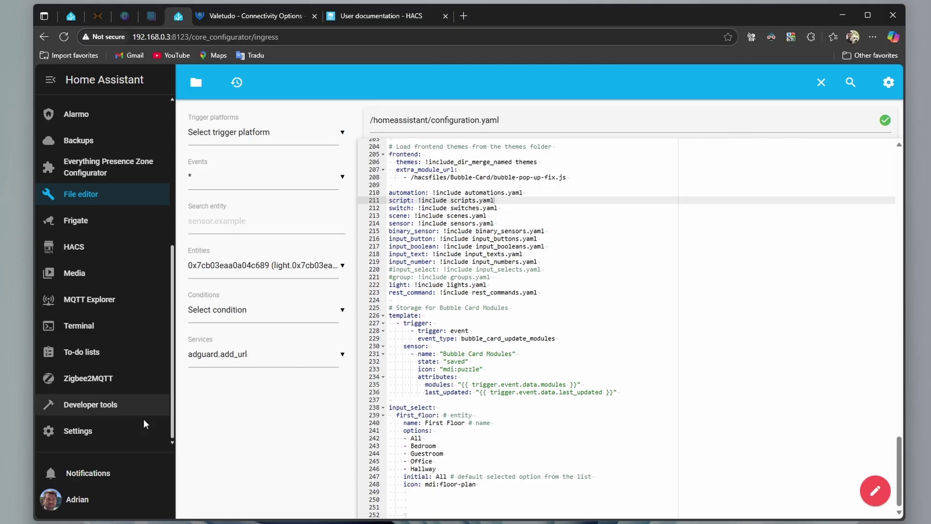
Start a new blank script under Settings > Automations & scenes > Scripts
click(101, 435)
click(461, 210)
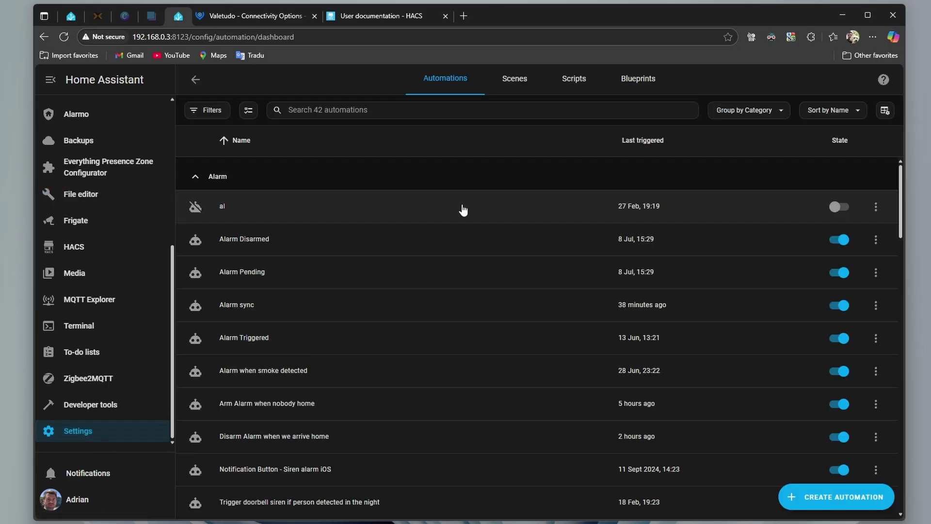
click(571, 85)
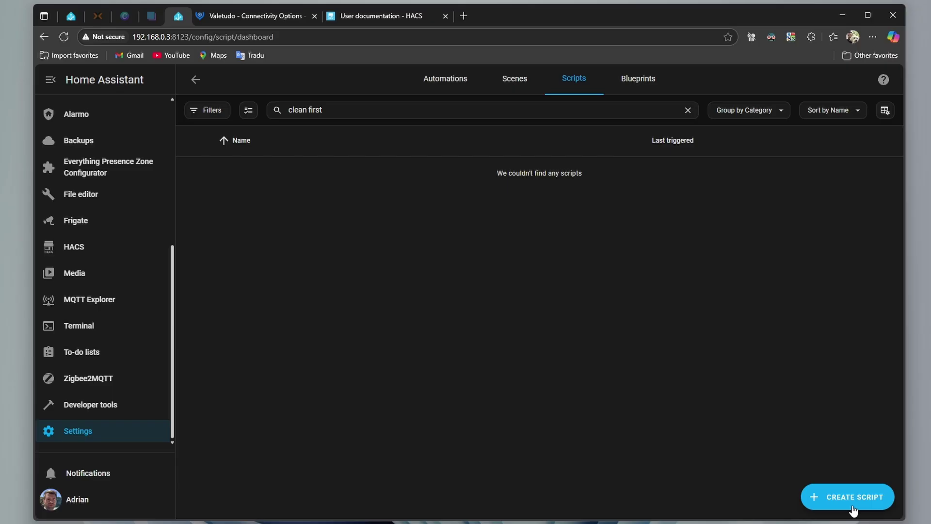
click(853, 504)
click(469, 288)
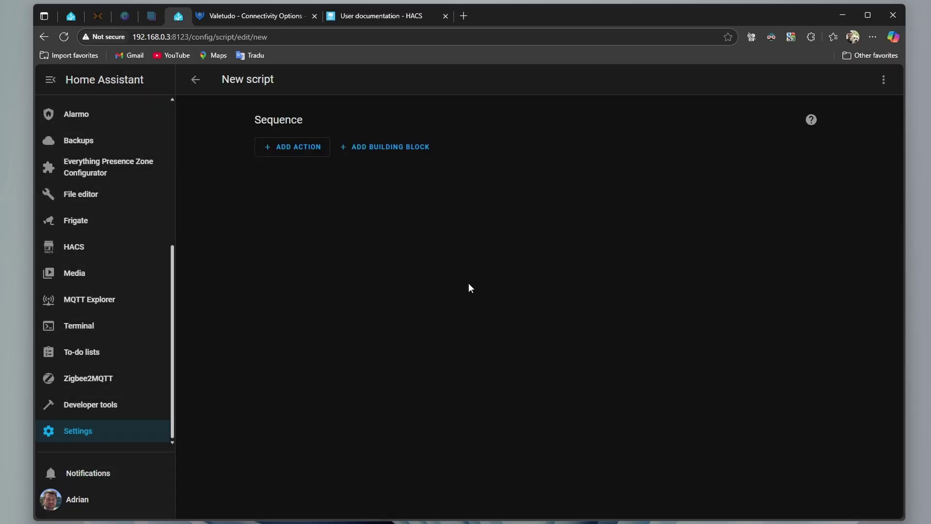
Replace the script YAML with Clean First Floor, publishing MQTT room cleans from input_select.first_floor
click(884, 82)
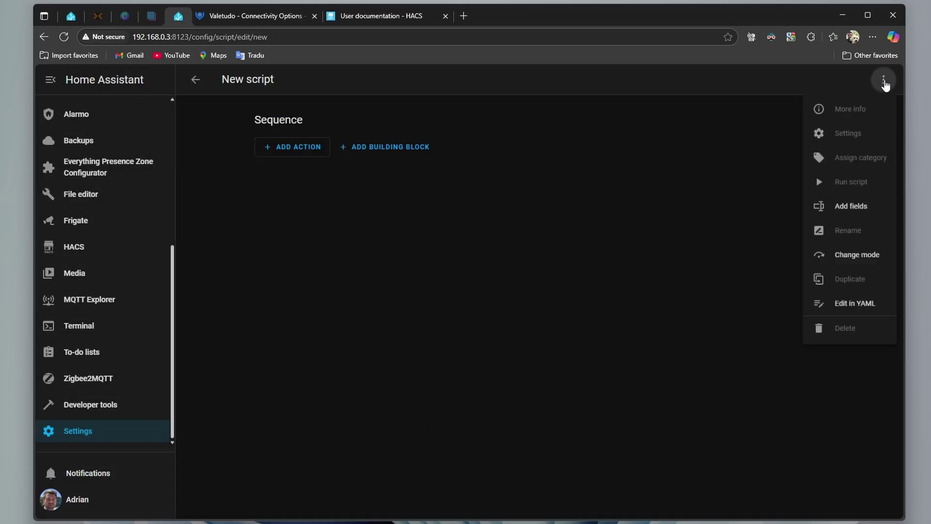
click(851, 321)
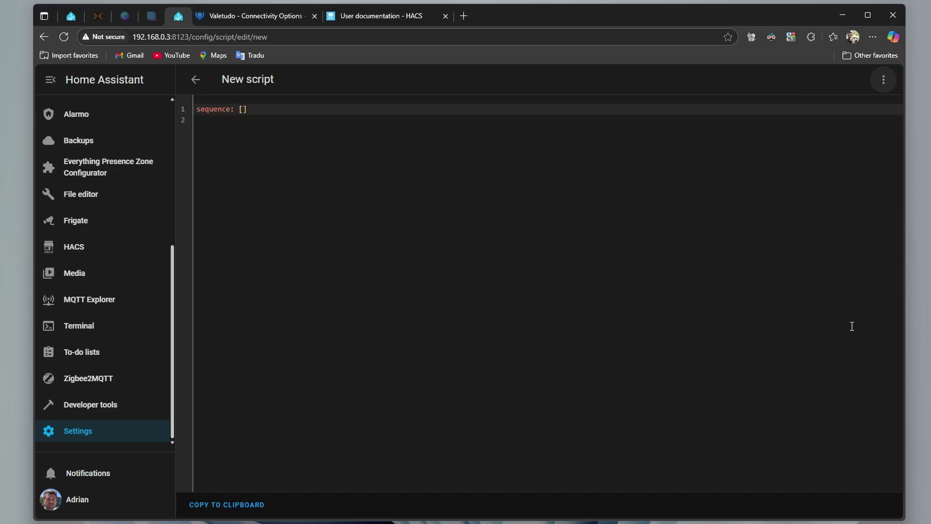
key(ctrl+a)
text(sequence:   - if:       - condition: template         value_template: "{{ states('input_select.first_floor') == \"All\" }}"     then:       - delay:           hours: 0           minutes: 0           seconds: 0           milliseconds: 1     else:       - data:           topic: valetudo/robot_1f/MapSegmentationCapability/clean/set           payload: >-             {"segment_ids": ["{{ segment_id }}"], "iterations": 1,             "customOrder": true}         action: mqtt.publish alias: Clean First Floor variables:   room_map:     Bedroom: 1     Guestroom: 2     Hallway: 3     Office: 4   selected_room: "{{ states('input_select.first_floor') }}"   segment_id: "{{ room_map[selected_room] }}" description: "")
drag(198, 119, 317, 118)
drag(406, 141, 454, 141)
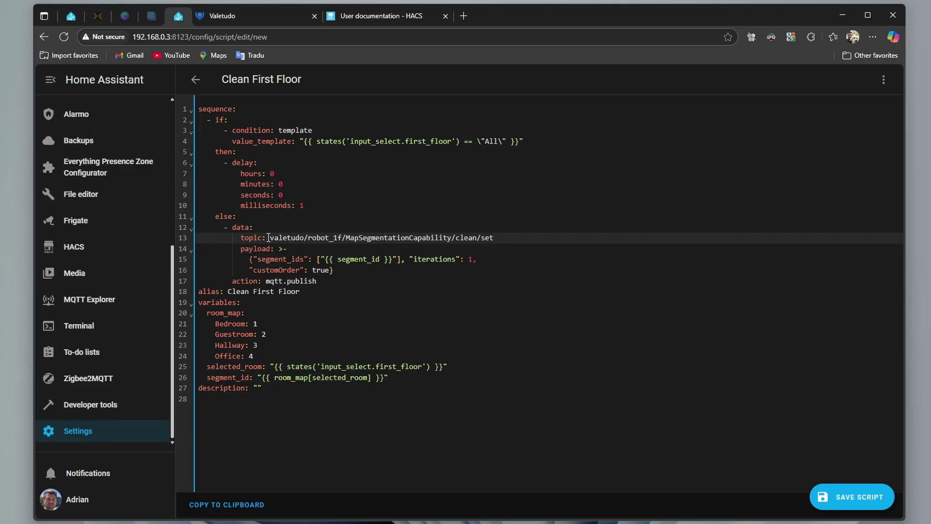
drag(270, 237, 311, 239)
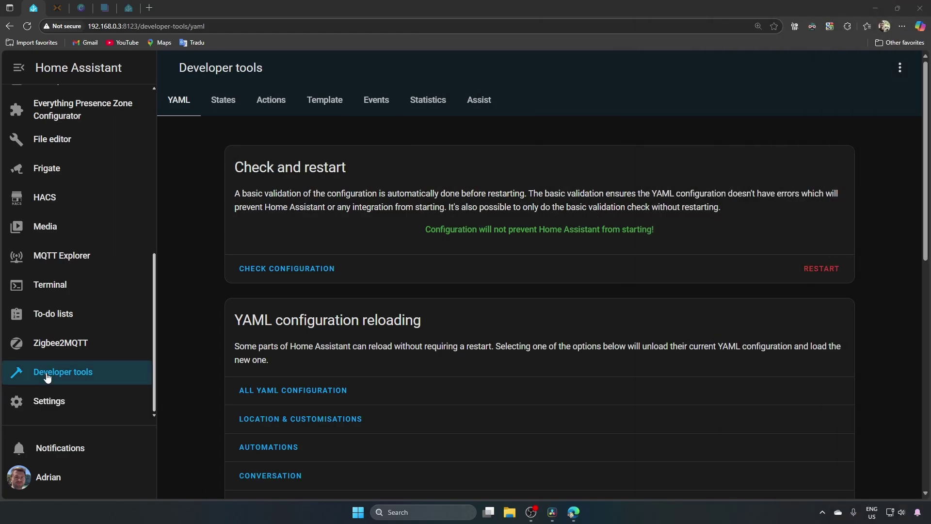
Look up Map segments (Vacuum First Floor) in Developer tools States: 1 Bedroom, 2 Guestroom, 3 Hallway, 4 Office
click(22, 373)
click(224, 102)
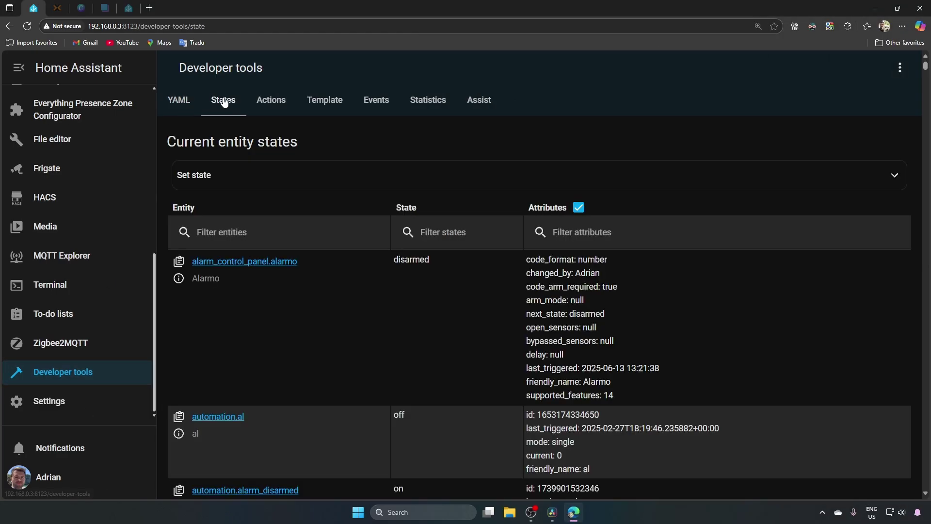
click(194, 183)
click(219, 251)
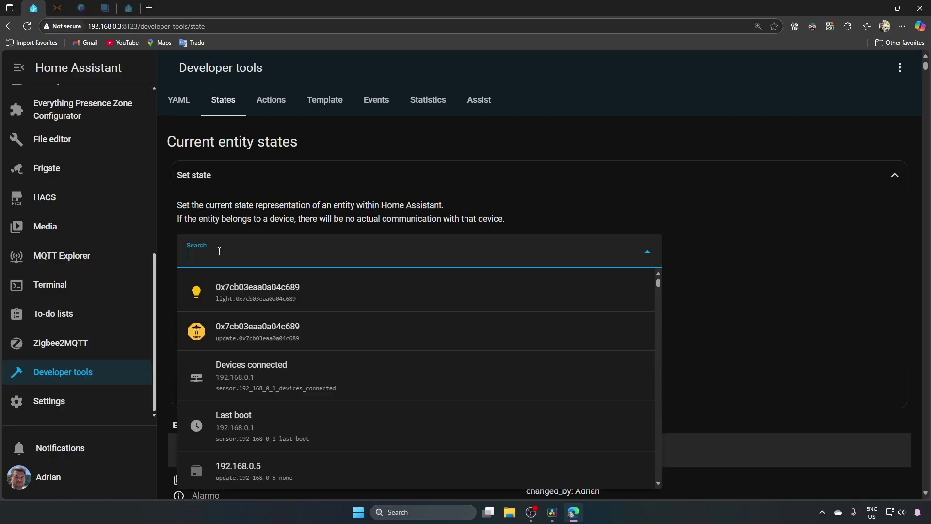
text(seg)
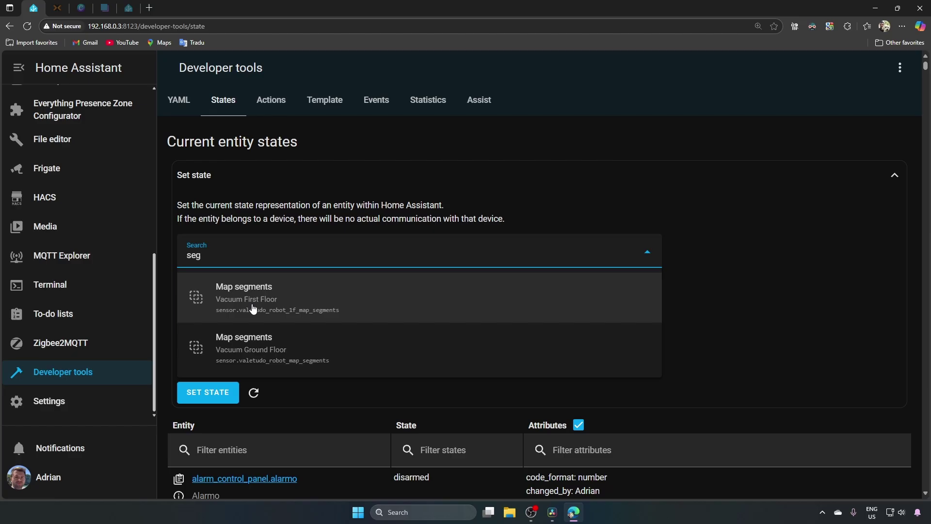
click(276, 306)
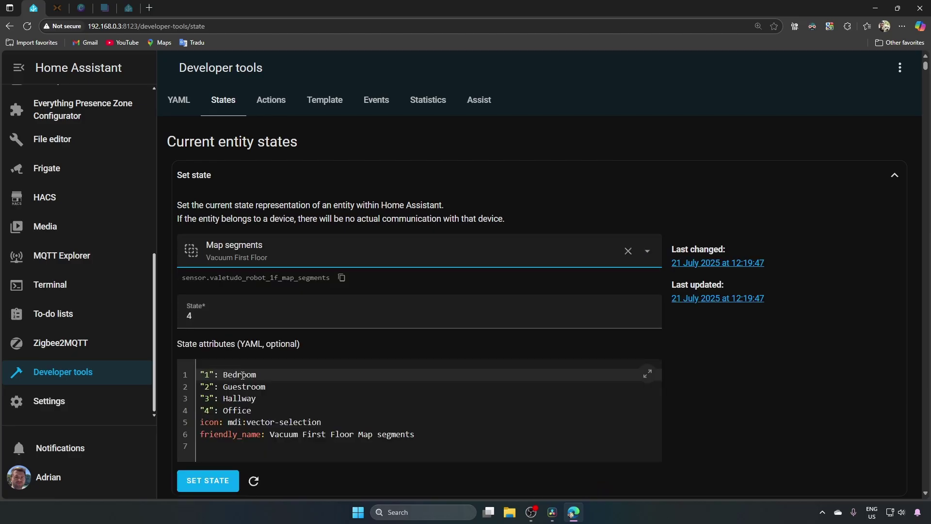
double_click(225, 373)
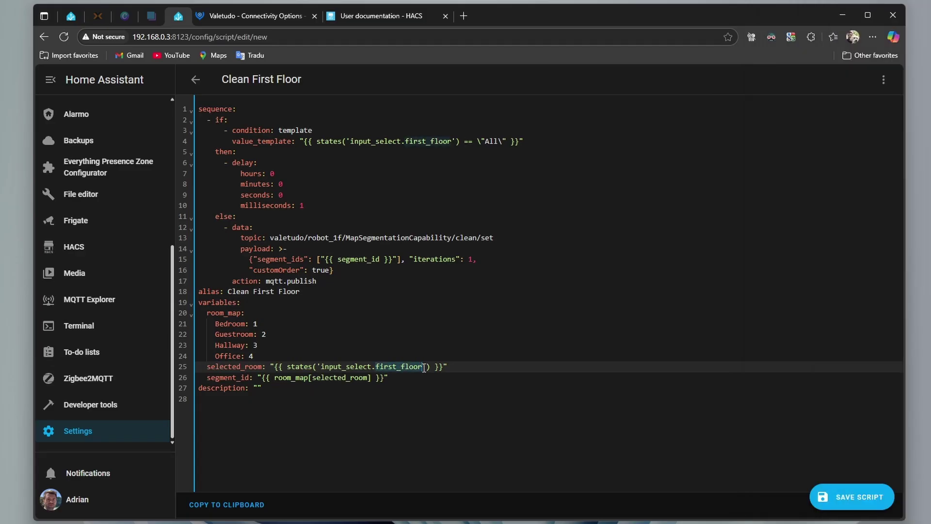
Save the script, switch to the visual editor and delete the delay action from the conditional
click(862, 503)
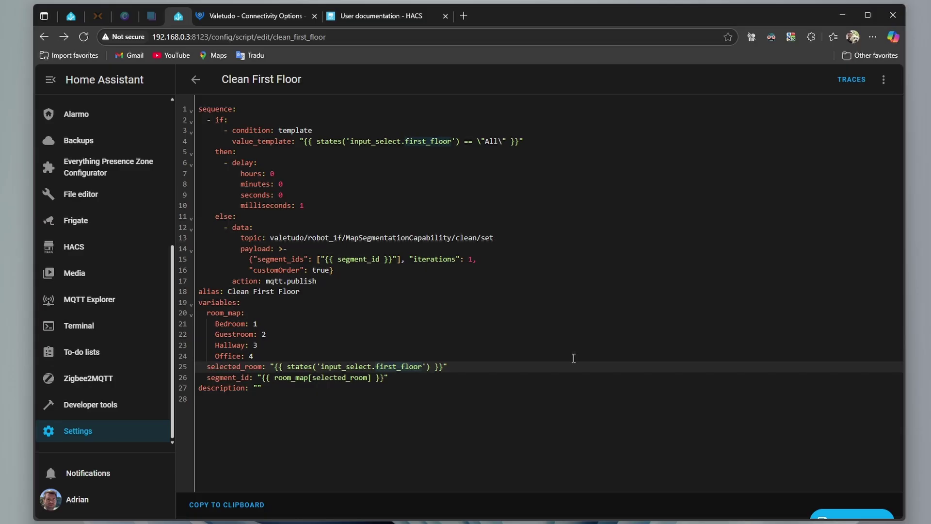
click(881, 86)
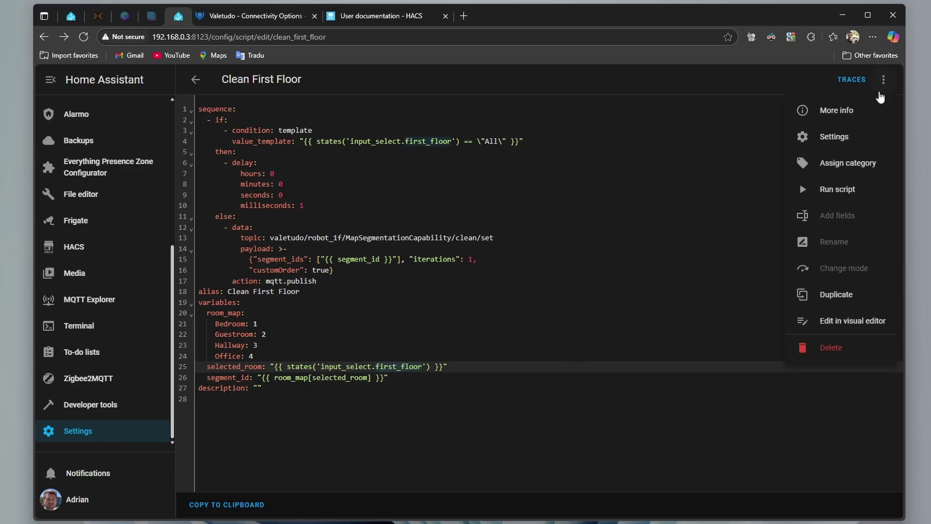
click(851, 323)
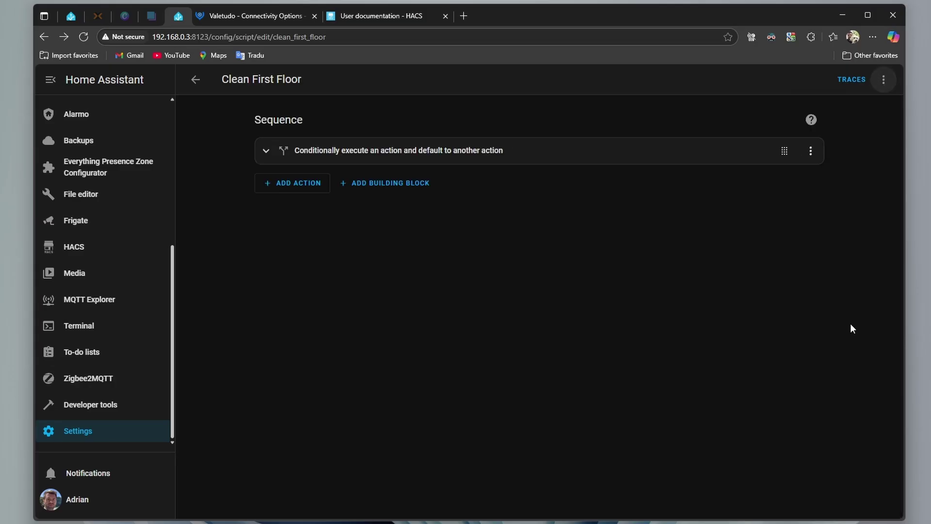
click(481, 154)
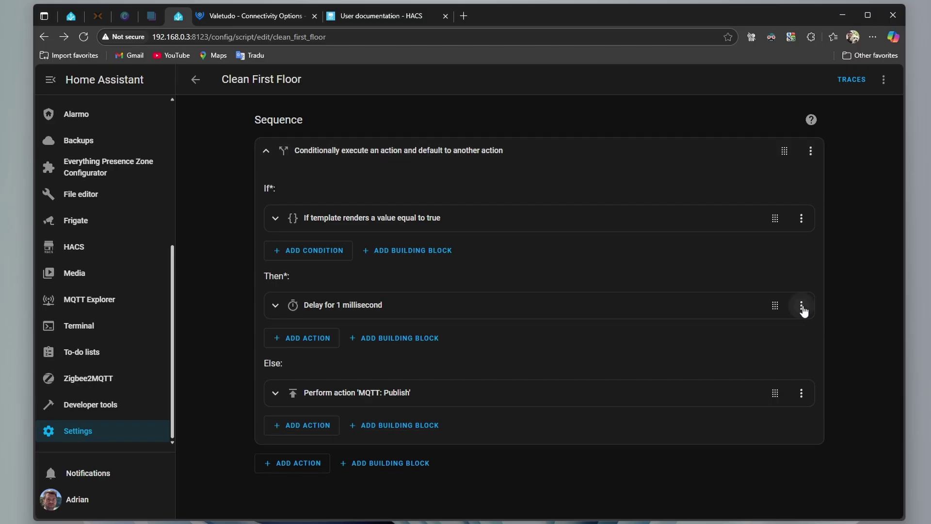
click(801, 305)
scroll(827, 272, down, 2)
click(832, 279)
click(527, 314)
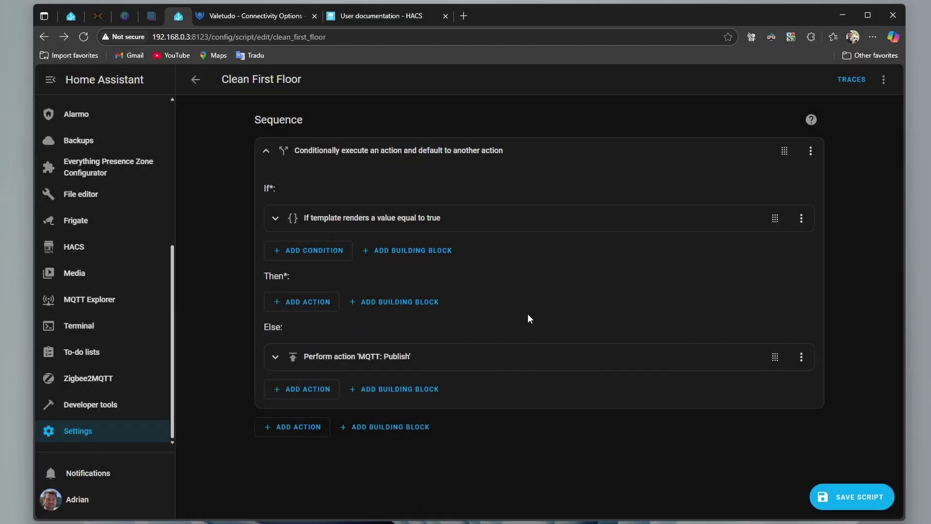
Add a Then device action: Vacuum First Floor, 'Let Vacuum First Floor Robot clean'
click(307, 303)
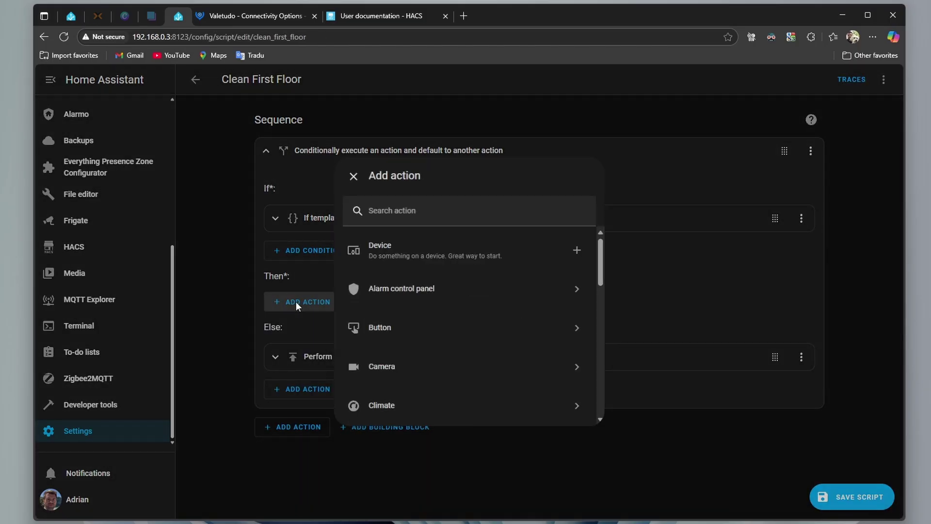
click(401, 249)
click(353, 363)
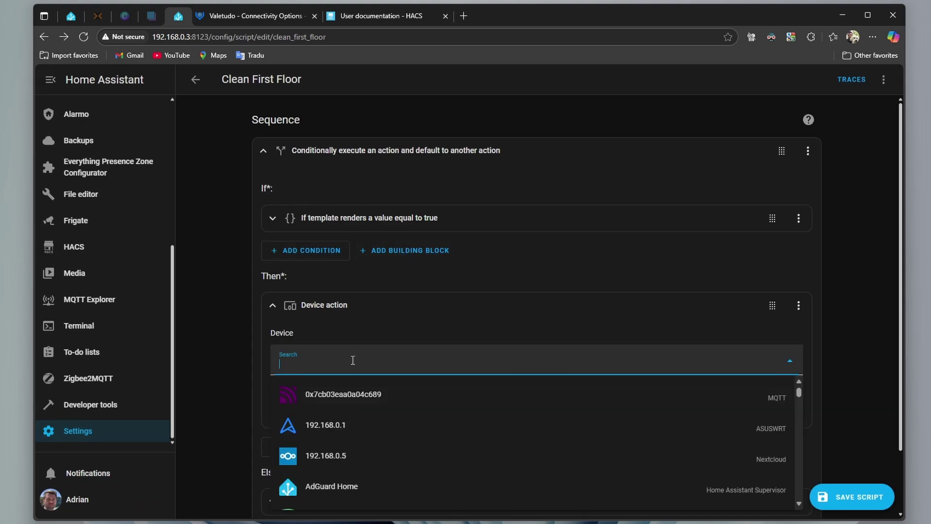
text(vacu)
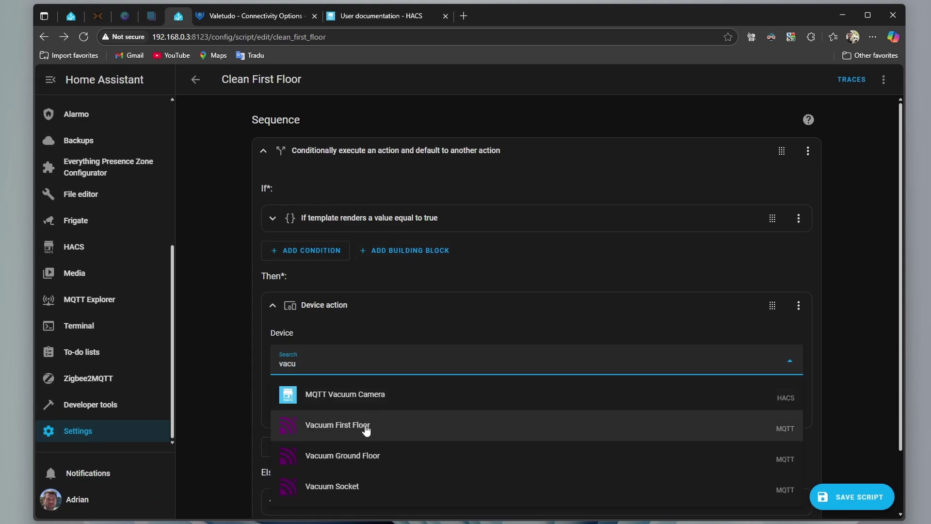
click(366, 430)
click(416, 410)
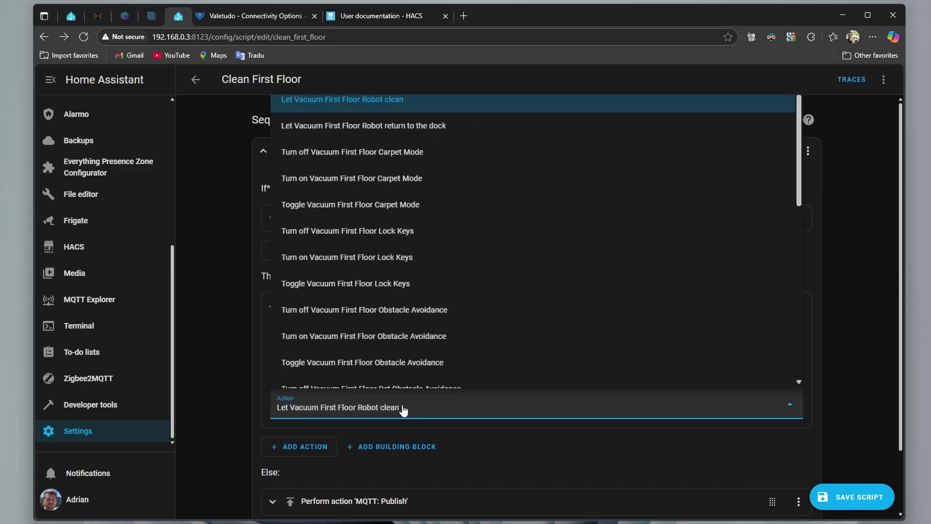
click(550, 423)
Save the script, confirm the configuration check passes, and reload all YAML configuration
click(867, 498)
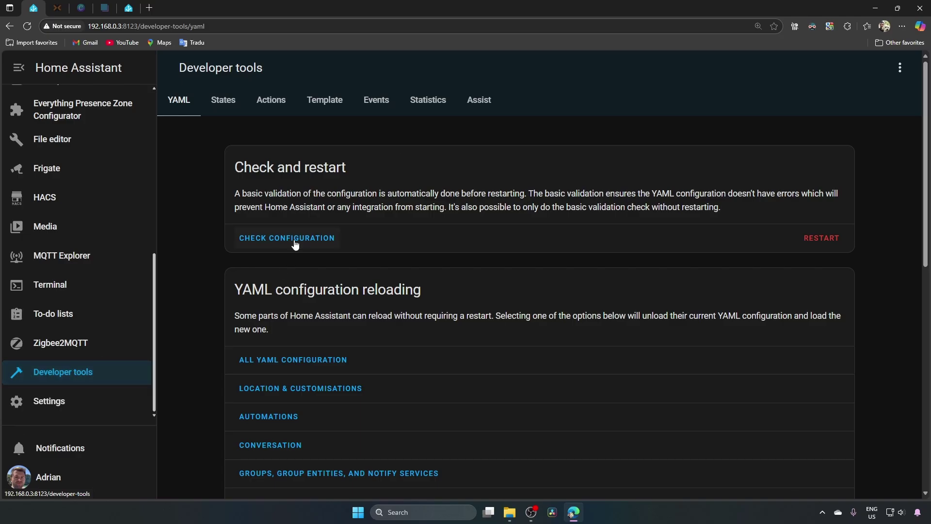
click(293, 237)
drag(722, 207, 660, 213)
triple_click(630, 229)
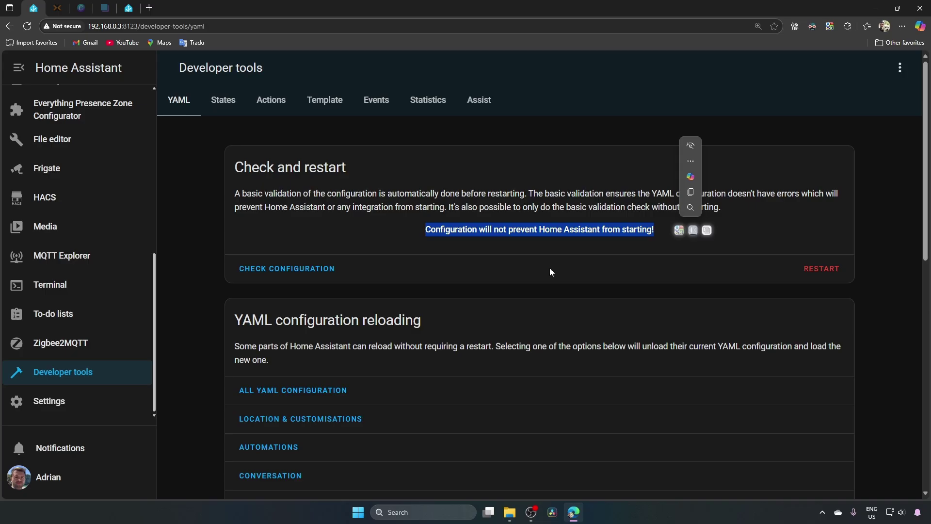
click(274, 390)
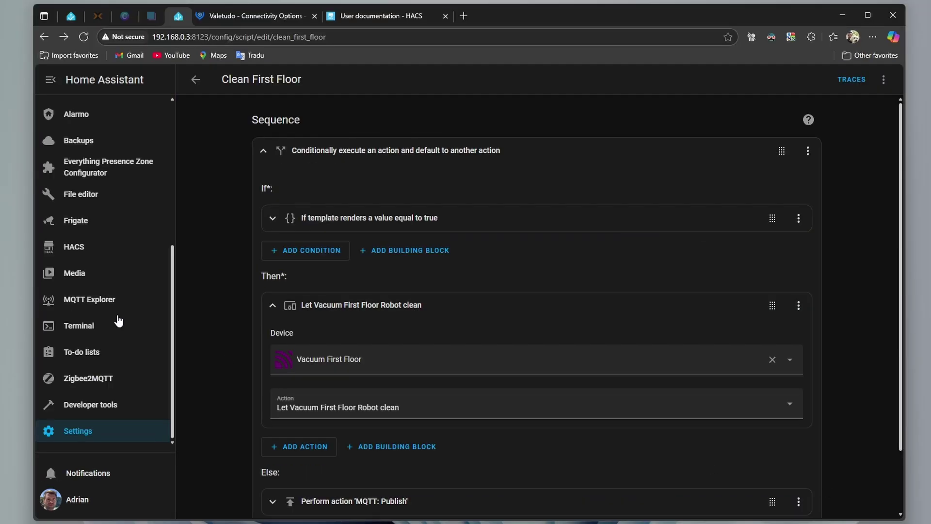
Delete the old vacuum card from the Overview's vacuum dashboard view
scroll(121, 242, up, 10)
click(145, 109)
click(361, 81)
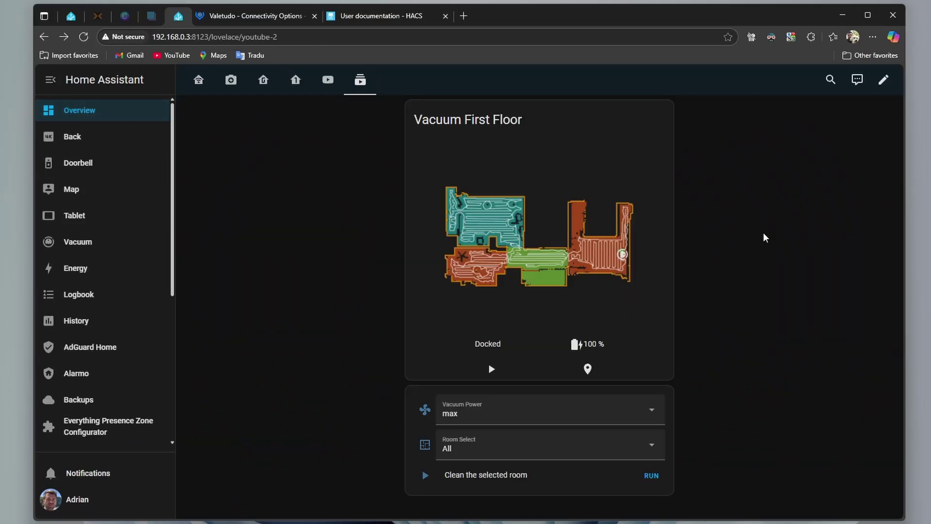
click(883, 79)
scroll(664, 363, down, 2)
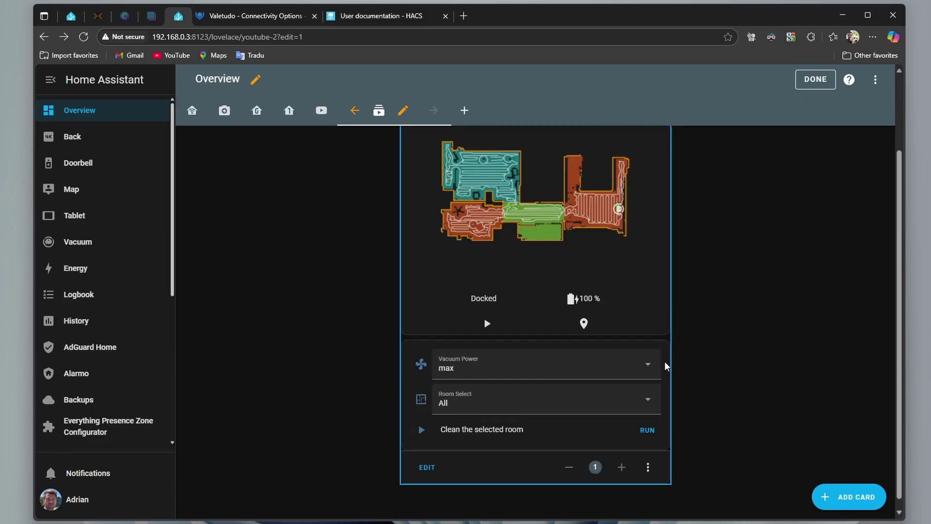
click(648, 459)
click(676, 426)
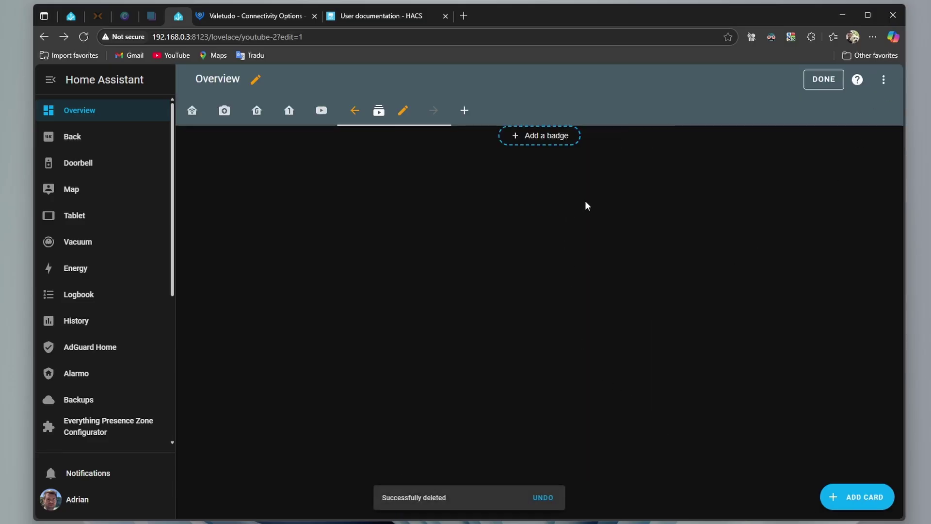
click(819, 82)
Add a Manual card and paste in the vertical-stack card YAML
click(883, 79)
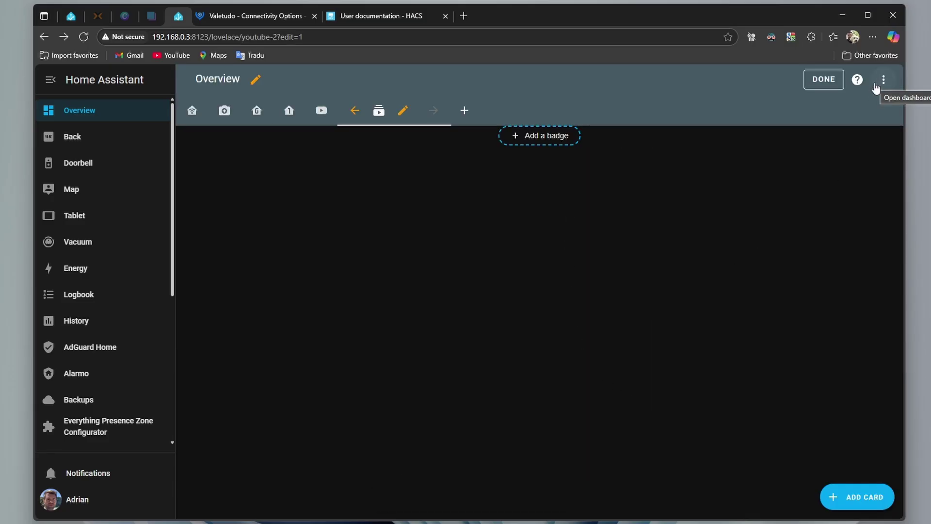
click(850, 500)
drag(739, 175, 741, 461)
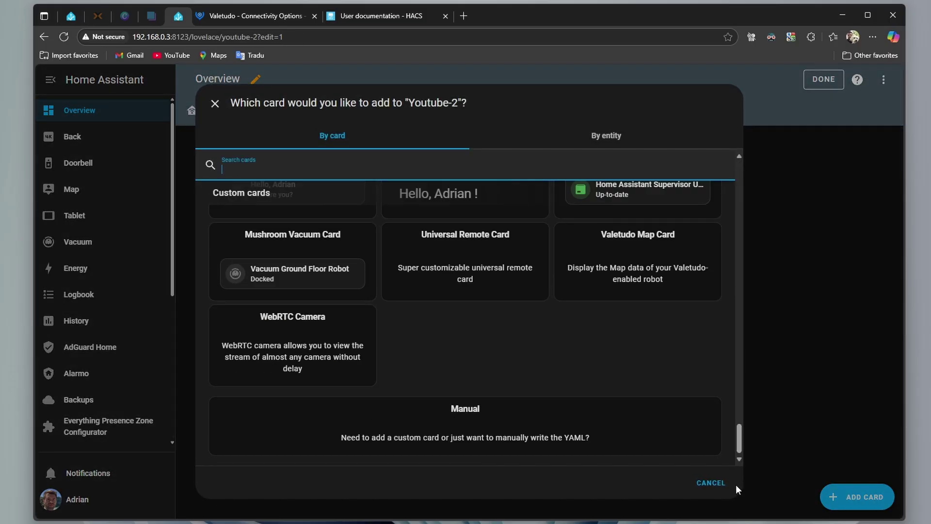
click(469, 426)
key(ctrl+a)
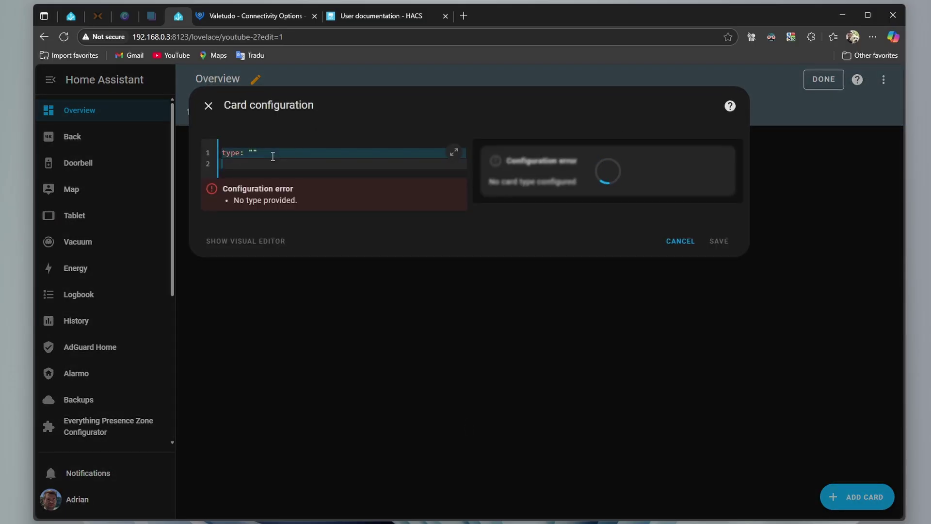
text(type: vertical-stack cards:   - type: custom:valetudo-map-card     vacuum: valetudo_robot_1f     title: Vacuum First Floor     map_scale: 1.7     rotate: 90     virtual_wall_color: red     no_go_area_color: red     show_path: true     custom_buttons: []   - type: entities     entities:       - entity: select.valetudo_robot_1f_fan         name: Vacuum Power         icon: mdi:fan       - entity: input_select.first_floor         name: Room Select         icon: mdi:floor-plan       - entity: script.clean_first_floor         name: Clean the selected room         icon: mdi:play)
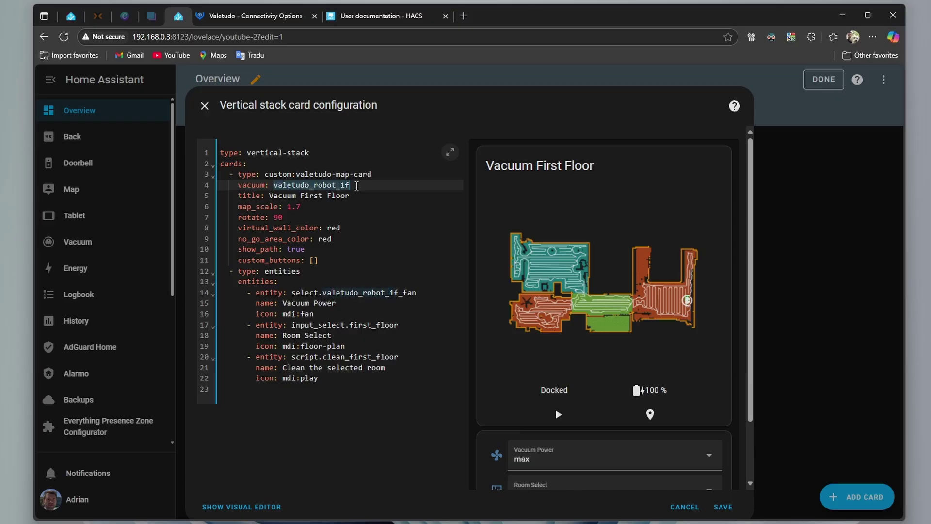
Check the entity and 'Vacuum First Floor' title, adjust map_scale and set rotate to 90
click(288, 186)
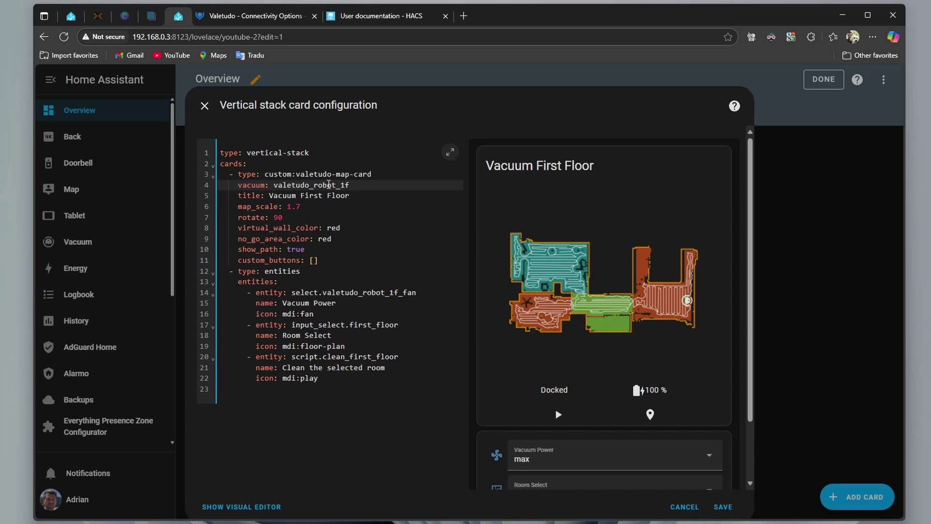
drag(336, 192, 303, 198)
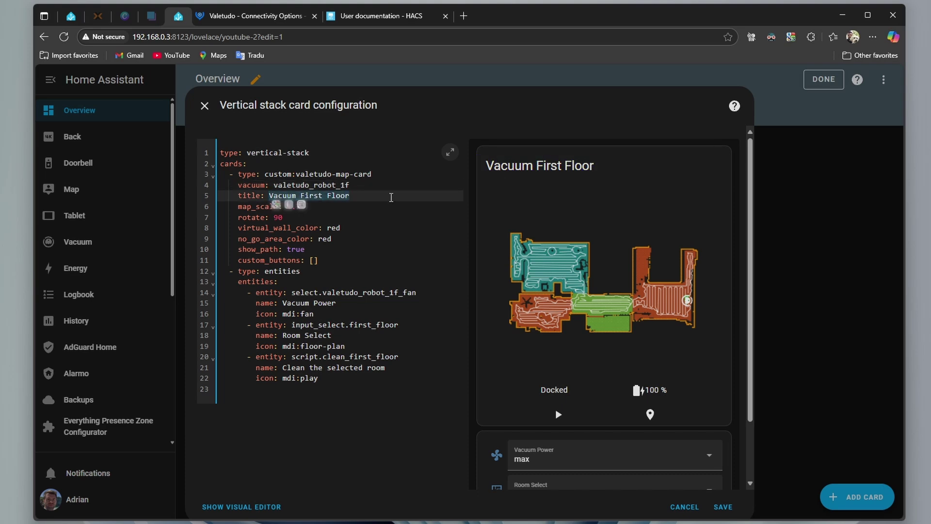
click(289, 207)
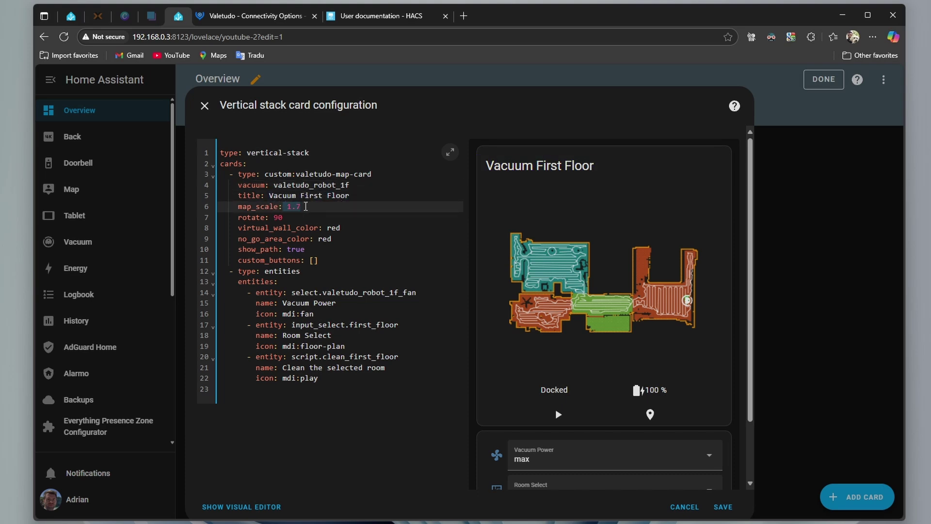
key(BackSpace)
text(3)
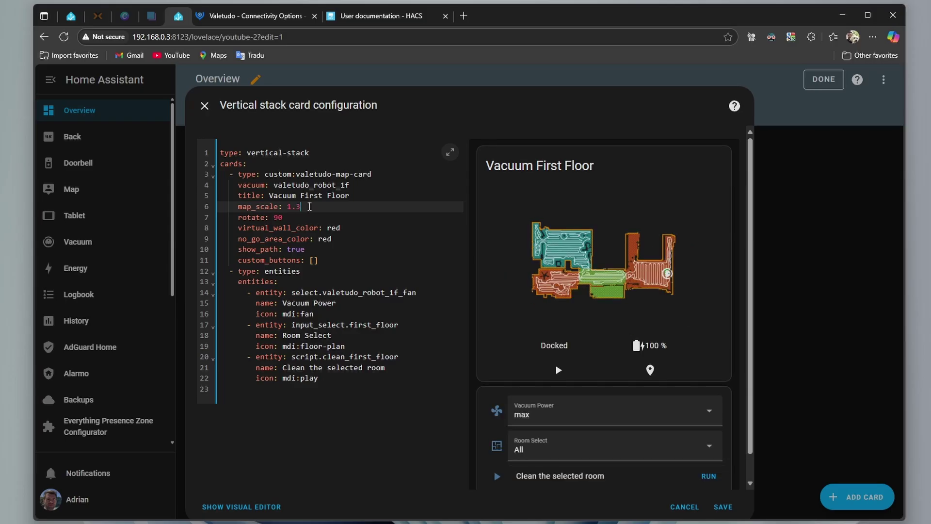
key(BackSpace)
text(7)
drag(283, 217, 273, 217)
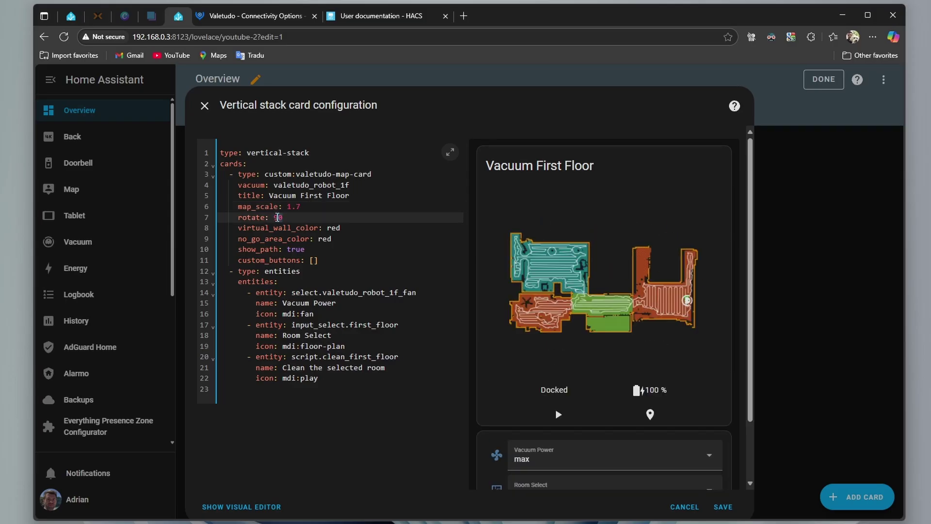
text(90)
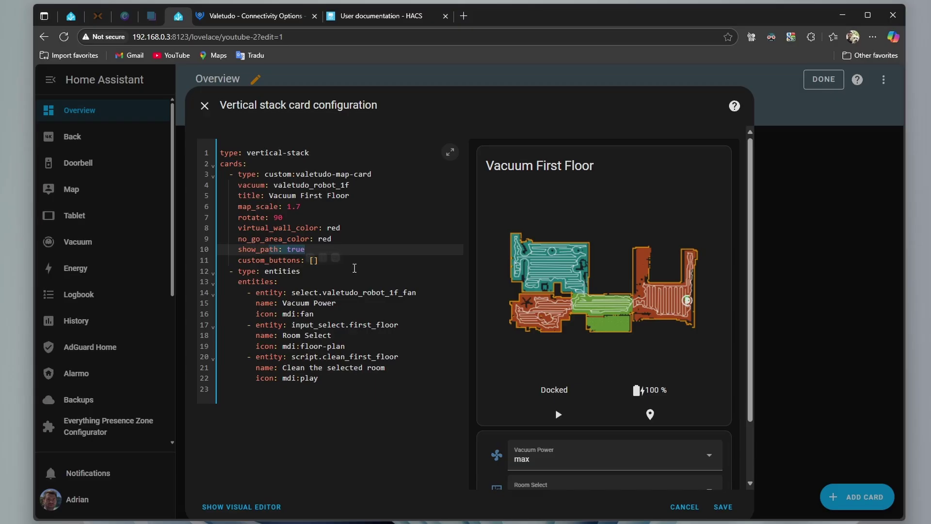
Review the fan select, Room Select and clean_first_floor script entries, then save the card
click(354, 269)
click(322, 292)
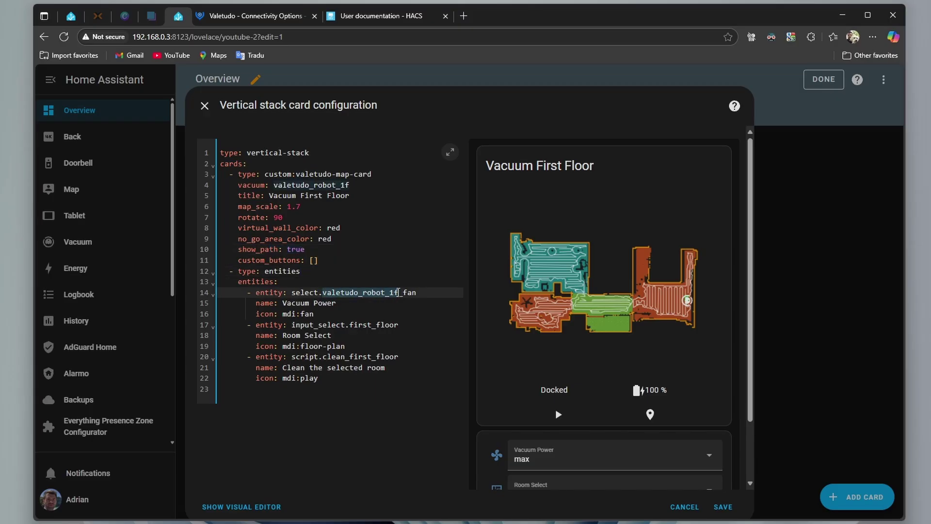
scroll(349, 289, down, 1)
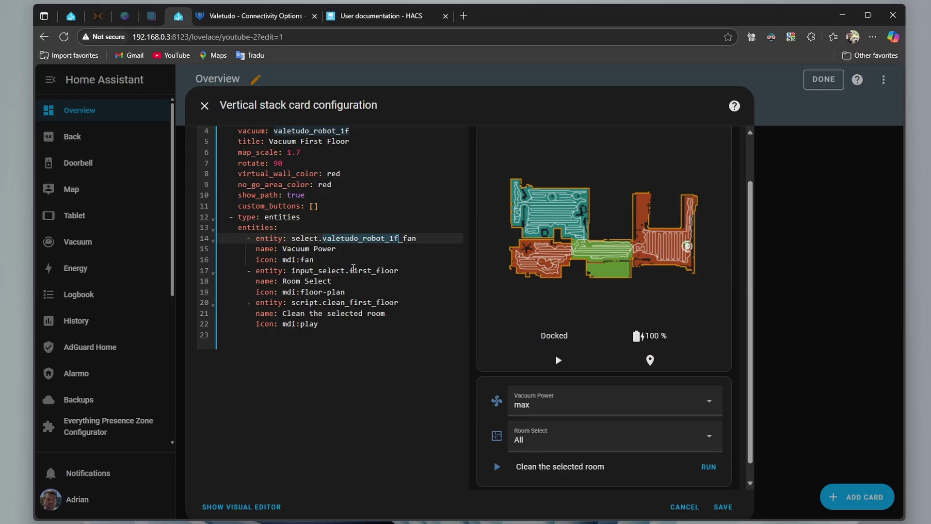
double_click(358, 271)
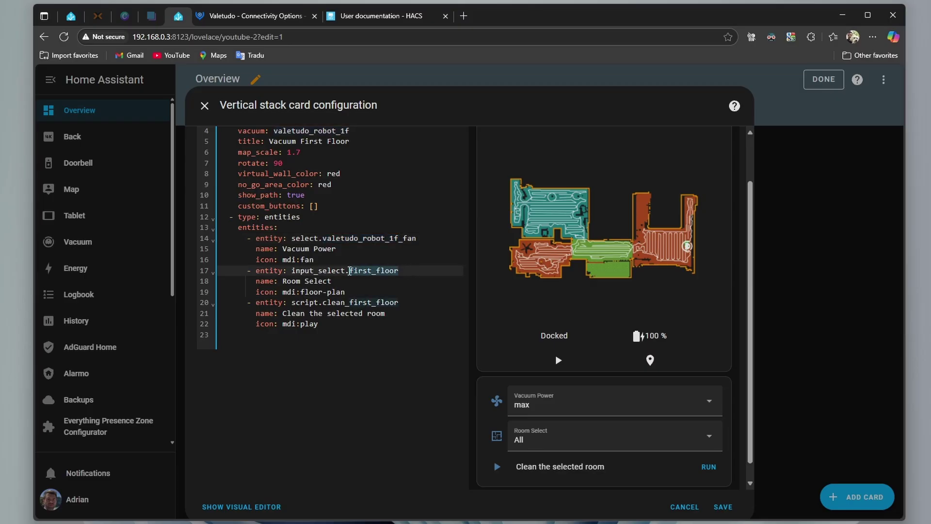
click(338, 279)
click(361, 337)
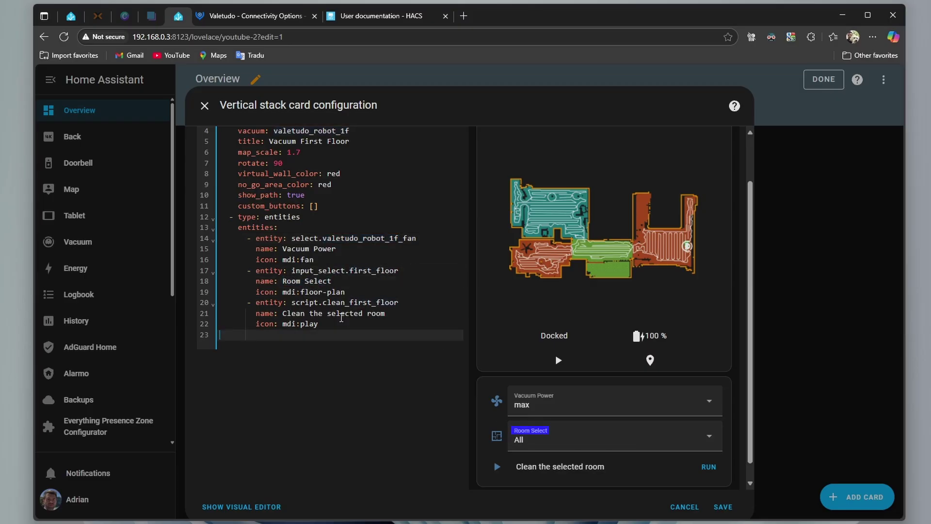
double_click(324, 304)
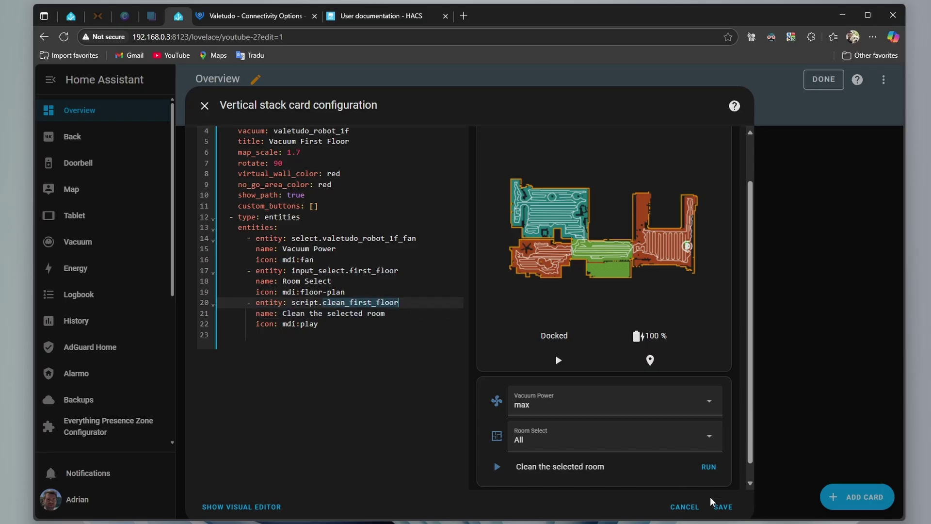
click(719, 506)
Leave edit mode, keep Vacuum Power at max, choose Hallway and run the room clean
click(805, 82)
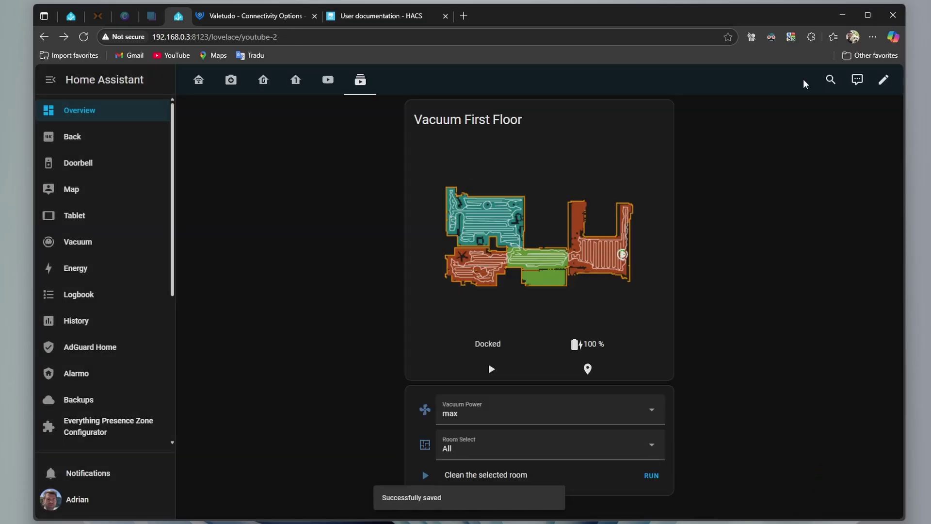
click(664, 411)
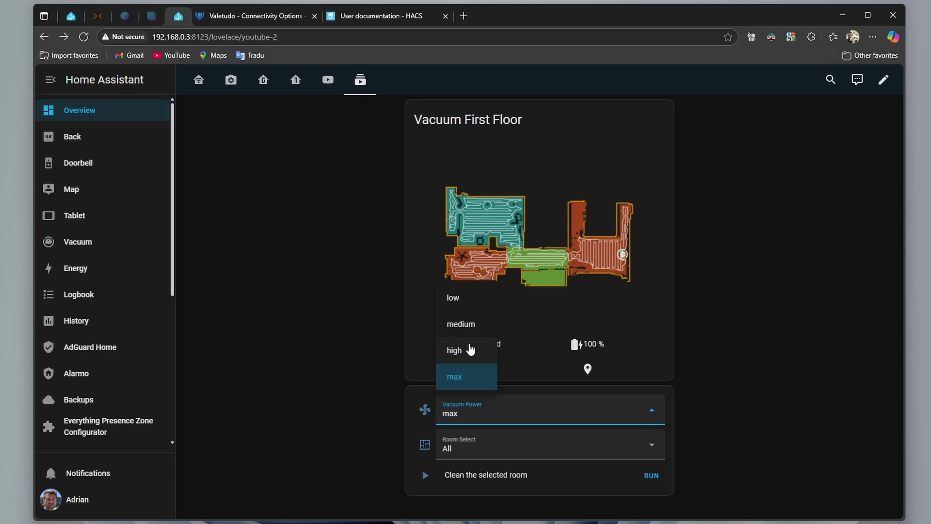
click(538, 439)
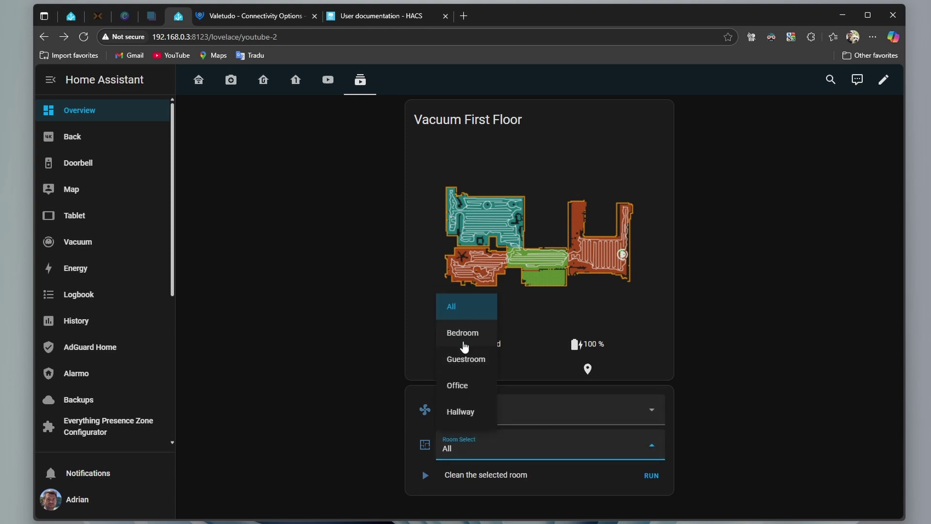
click(468, 411)
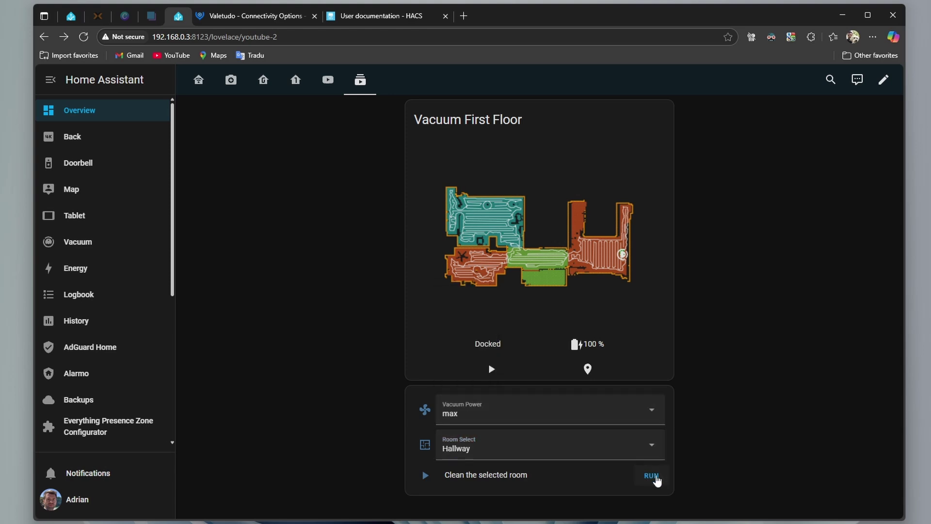
click(656, 477)
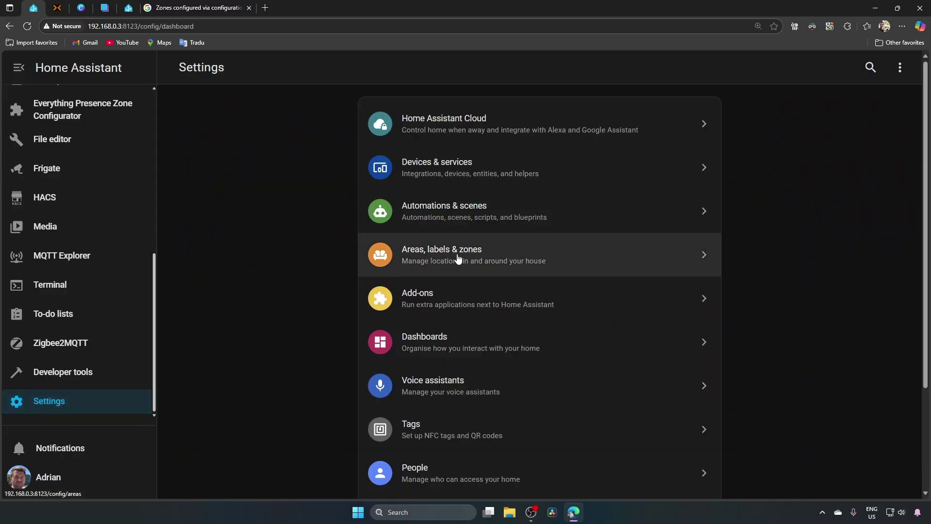
Create a zone named 'Home Youtube' from the Zones map under Areas, labels & zones
click(458, 258)
click(606, 68)
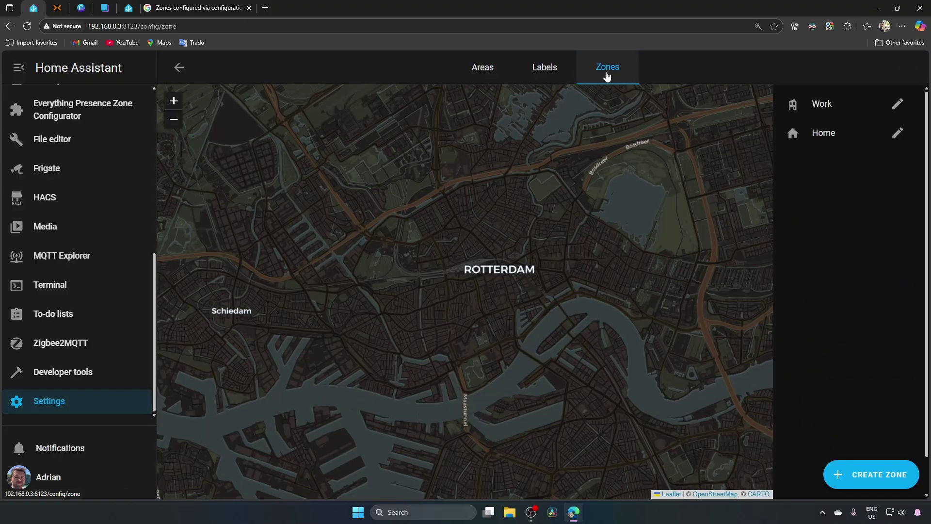
click(866, 480)
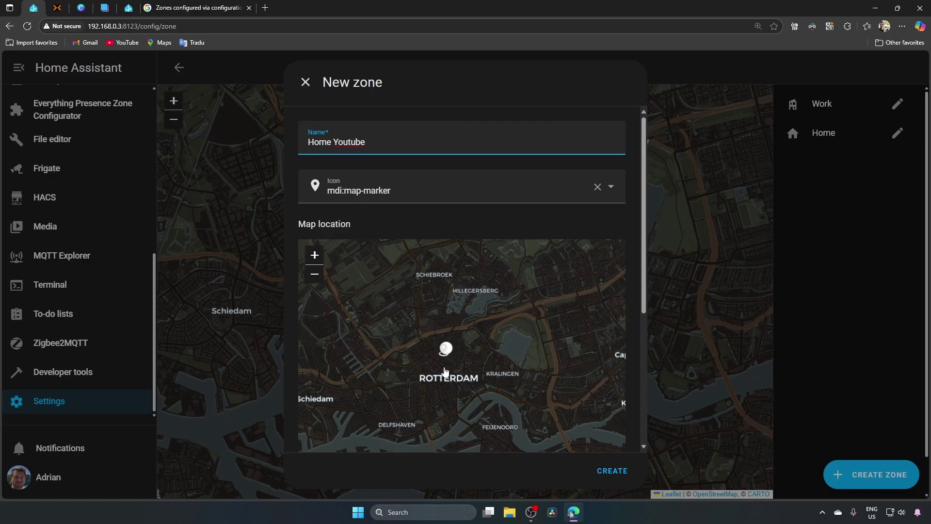
scroll(444, 349, up, 5)
scroll(489, 339, down, 10)
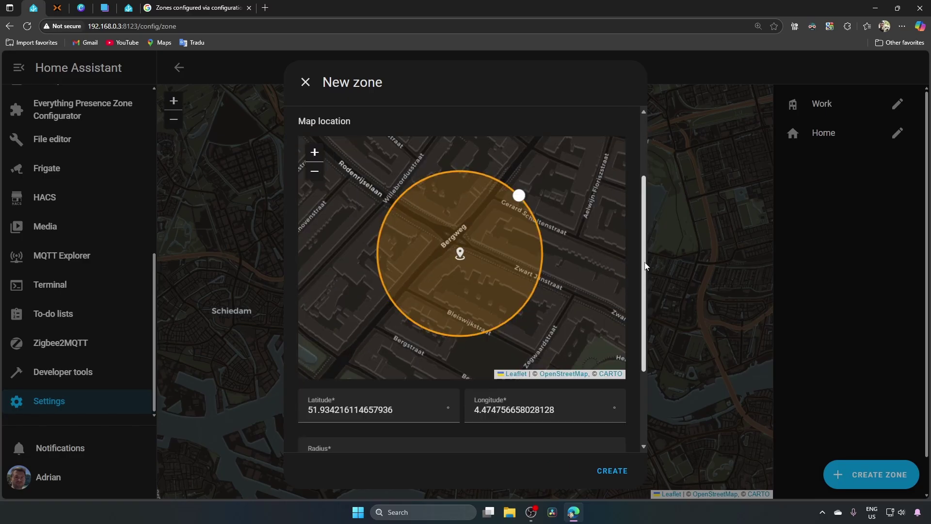
click(612, 470)
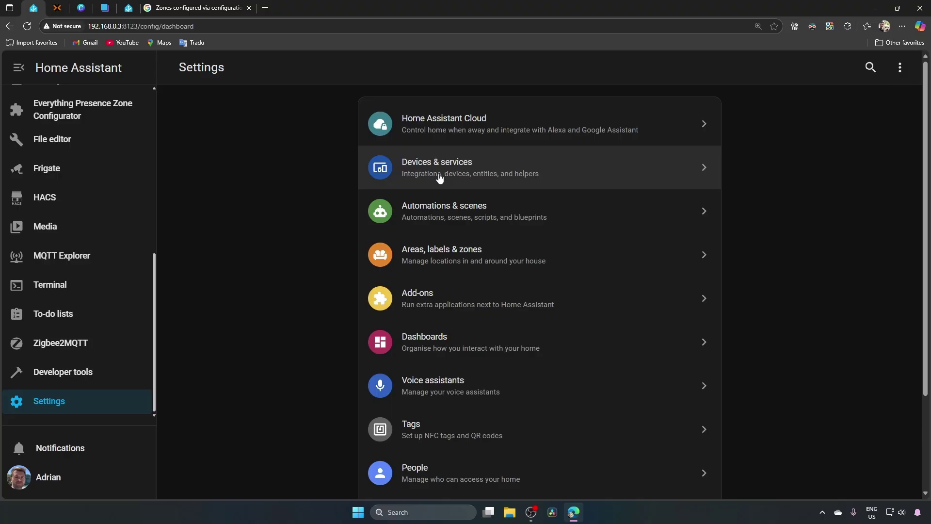
Filter Devices & services by 'mob' and open Mobile App to review its 4 devices
click(441, 175)
click(427, 101)
text(m)
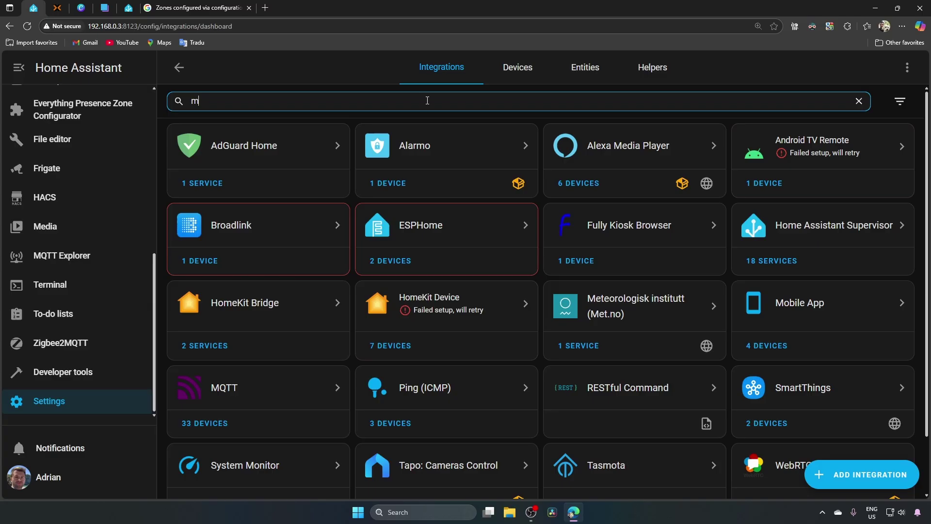
text(ob)
click(231, 149)
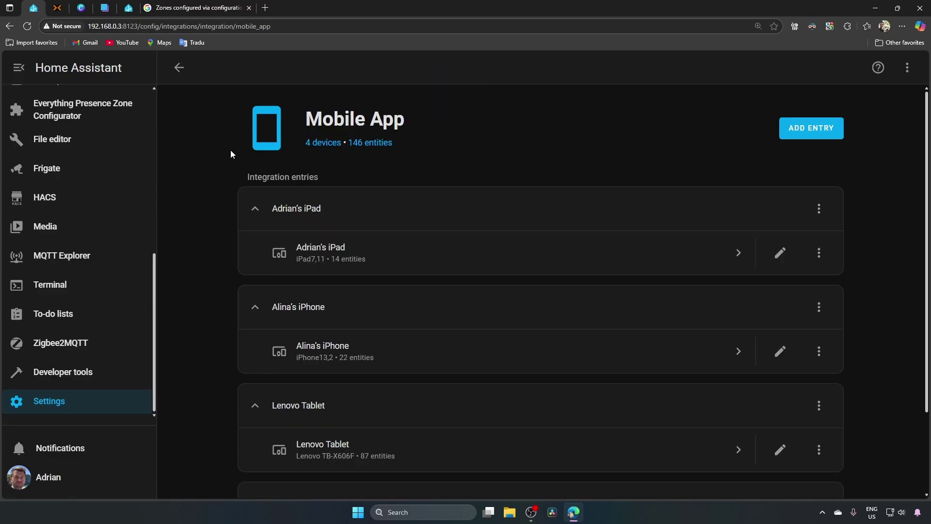
scroll(824, 184, down, 3)
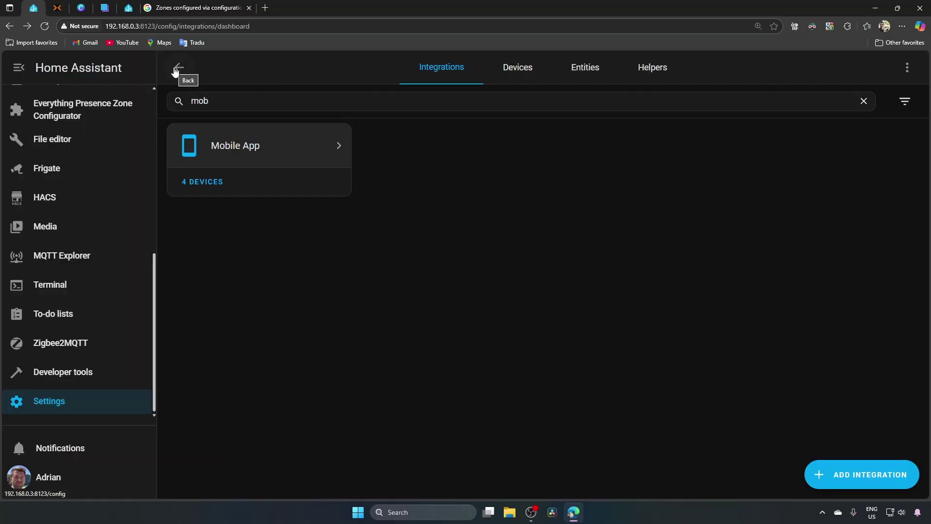
Add a new person with login allowed, entering and confirming the account password
click(175, 68)
click(427, 469)
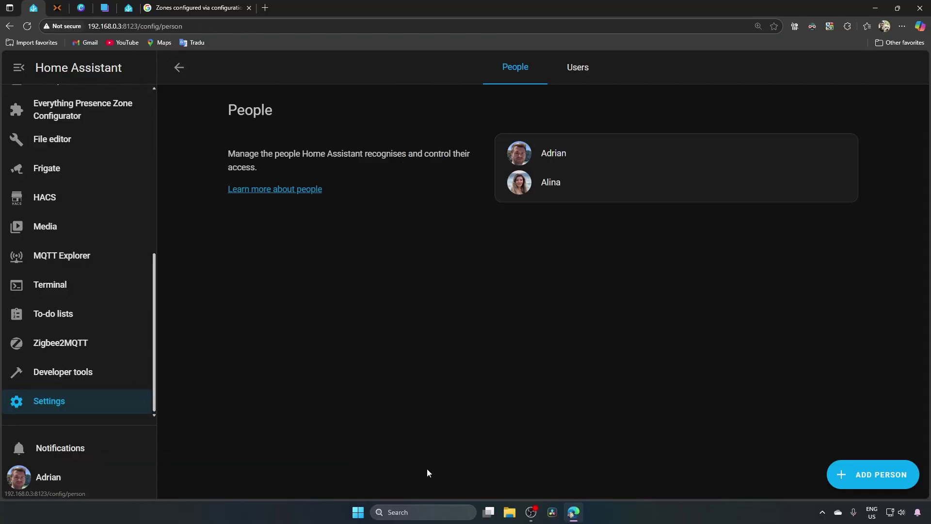
click(880, 474)
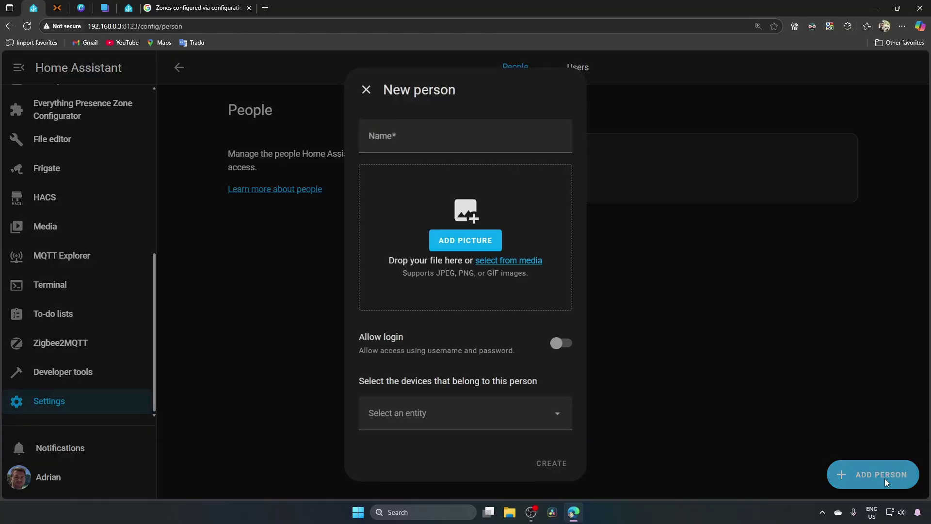
click(559, 343)
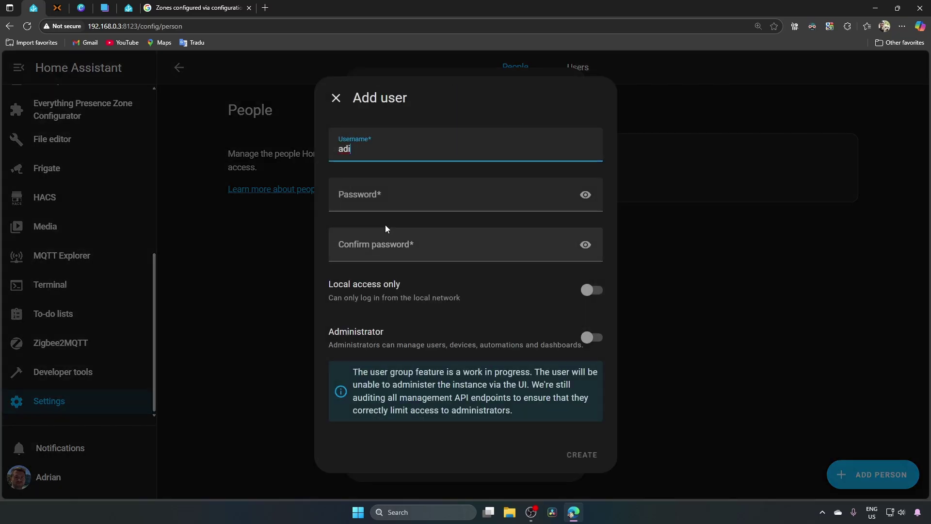
click(361, 203)
click(386, 254)
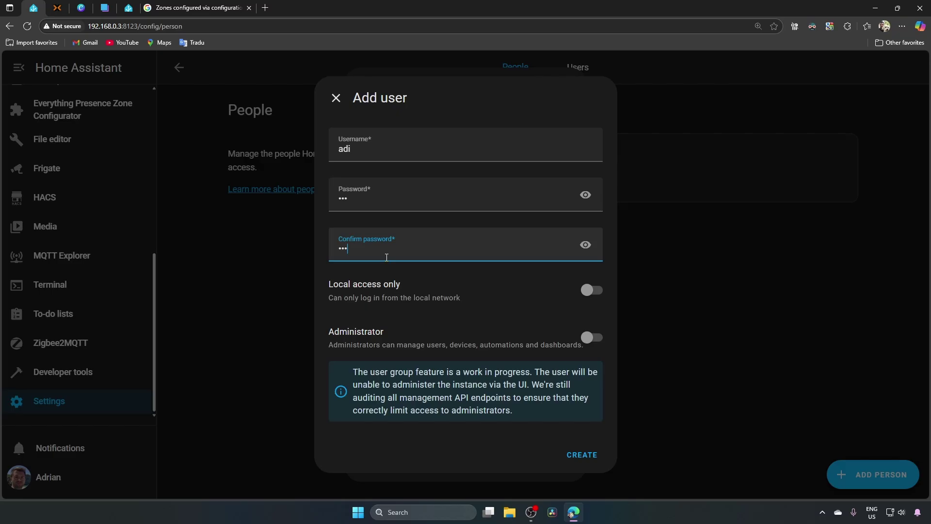
click(584, 457)
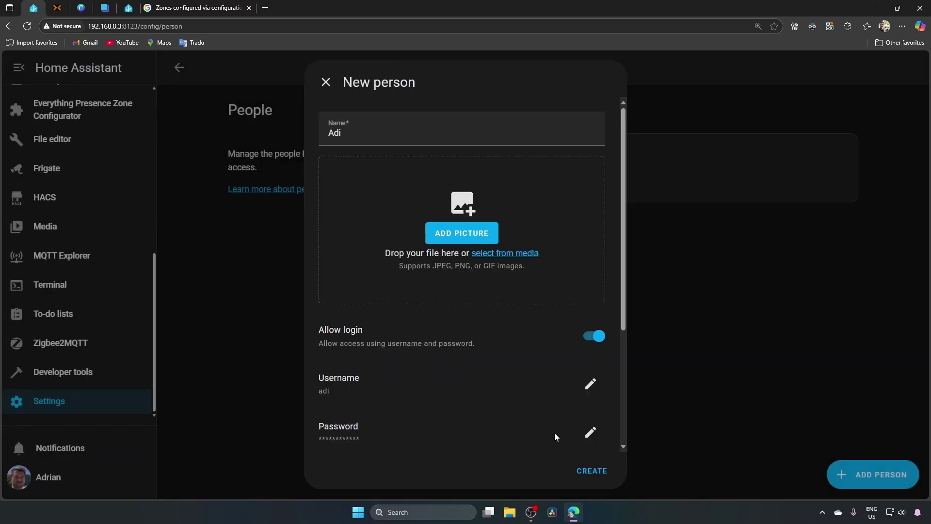
Assign the Unknown device tracker to the new person
scroll(620, 218, down, 4)
click(575, 418)
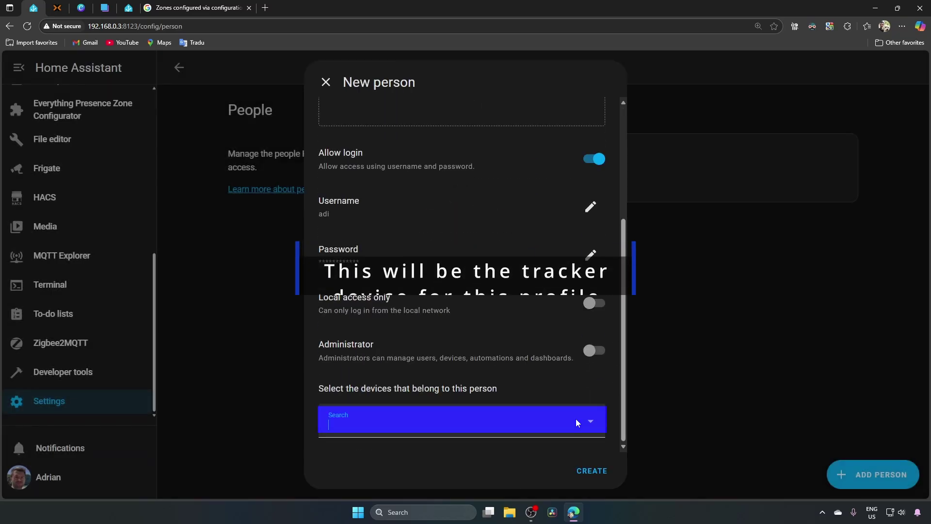
text(unk)
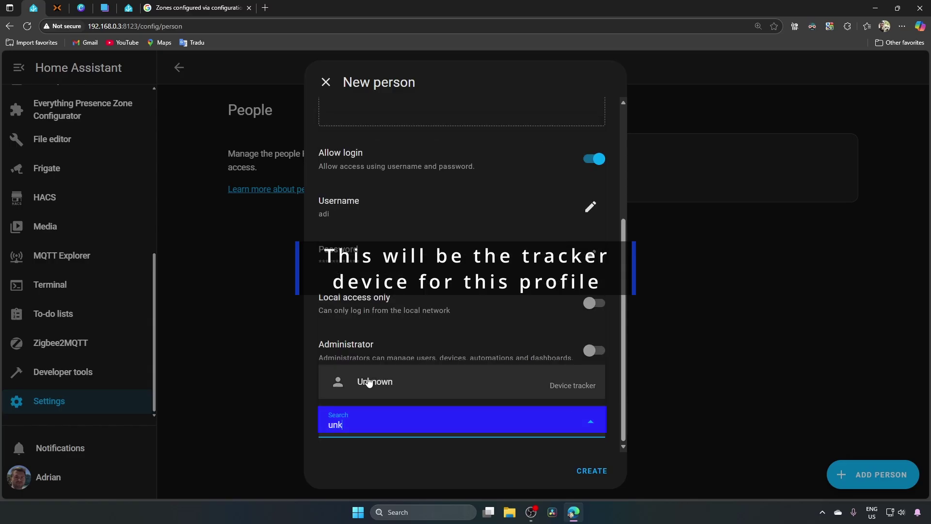
click(352, 384)
Create the test person, then reopen it and delete it after confirming
click(592, 469)
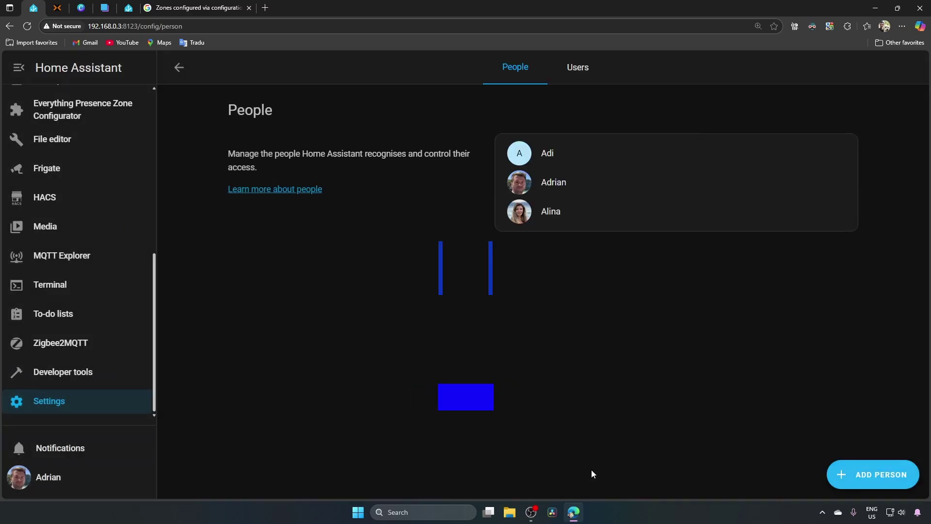
click(554, 159)
click(345, 468)
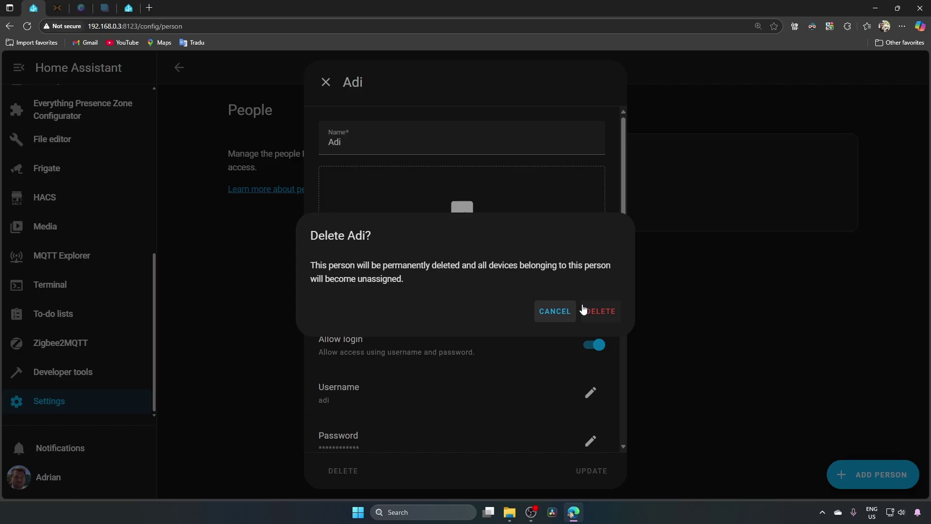
click(598, 312)
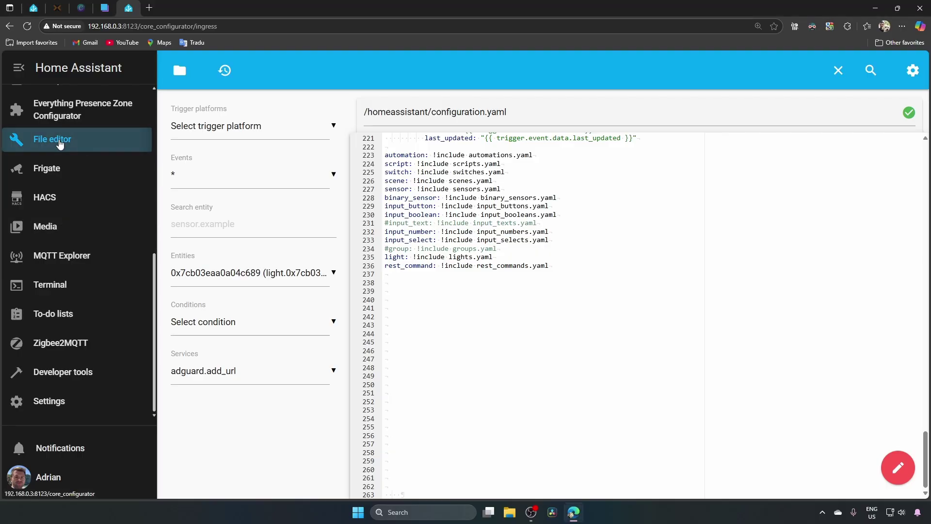
Paste the input_text last_cleaning_date block at line 238 of configuration.yaml and save
click(182, 86)
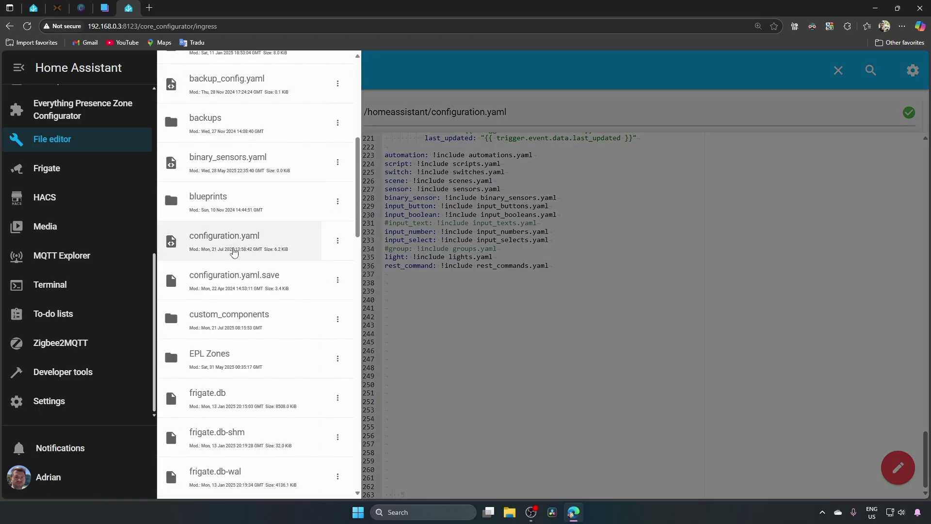
click(428, 290)
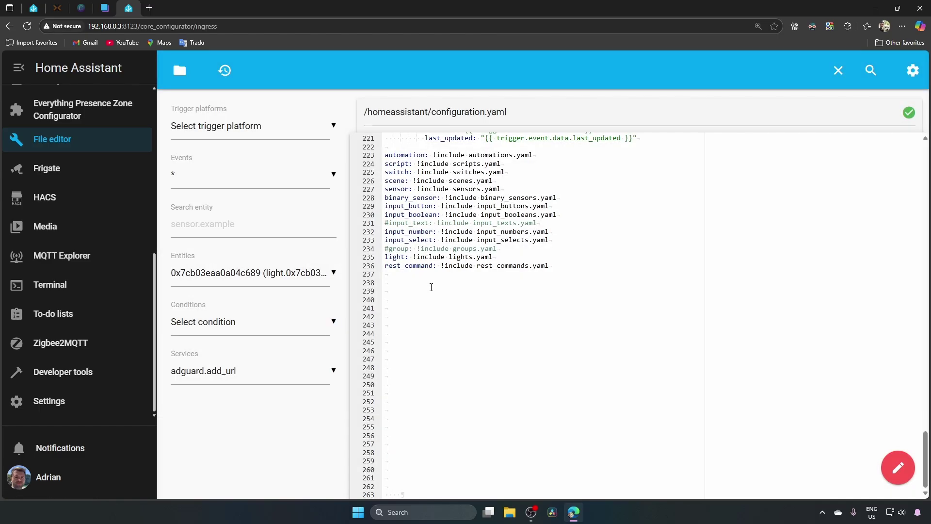
click(436, 284)
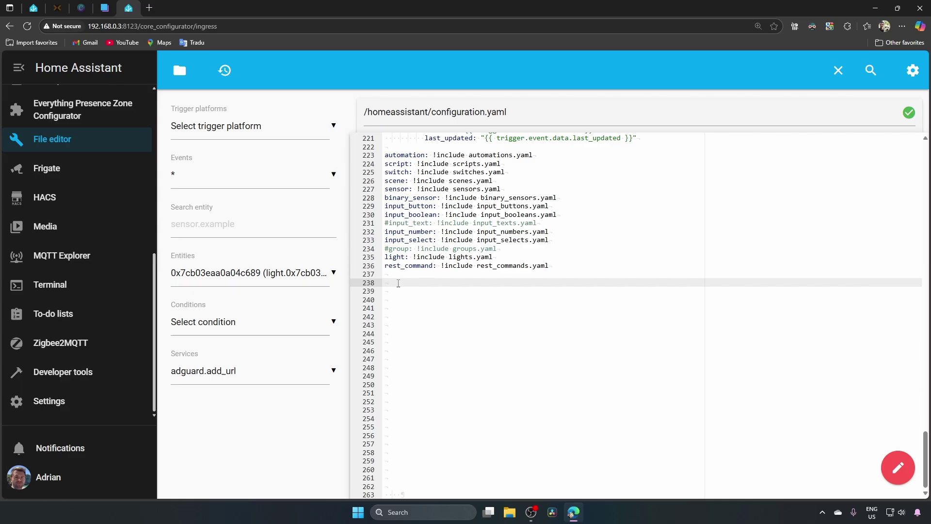
text(input_text:   last_cleaning_date:     name: 'Last Cleaning Date'     max: 10)
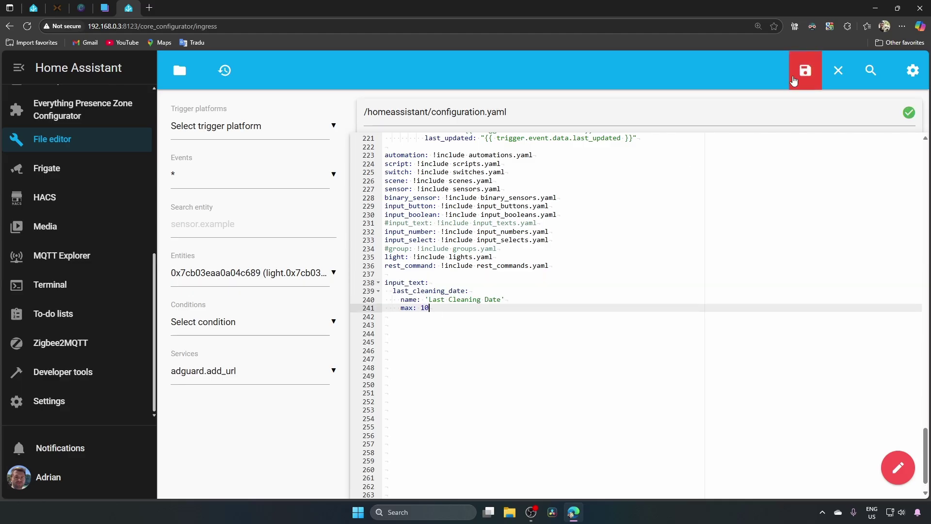
click(815, 68)
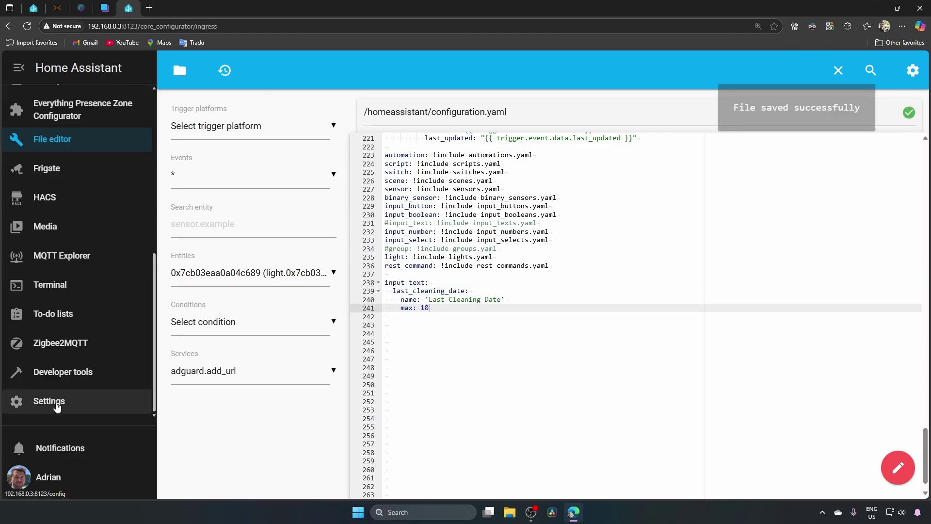
Run Check Configuration in Developer tools and select the result message
click(67, 375)
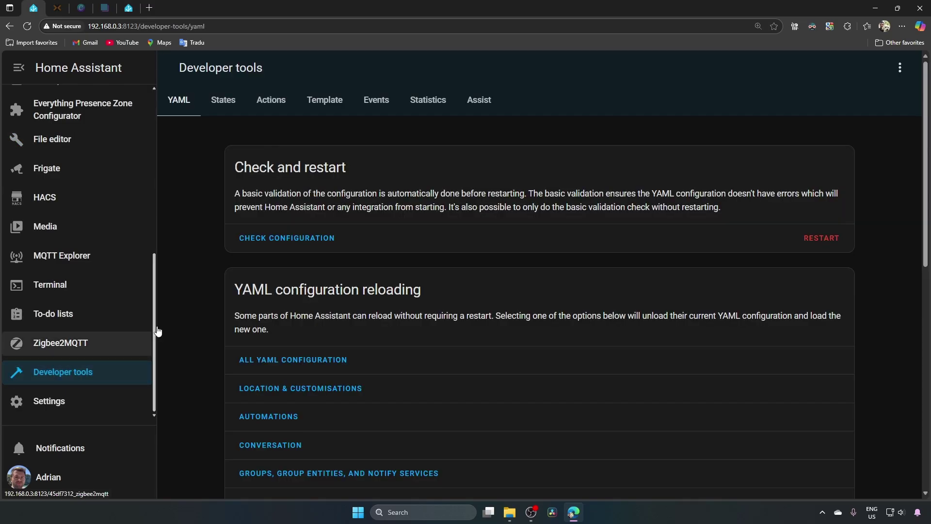
click(294, 238)
drag(419, 229, 622, 247)
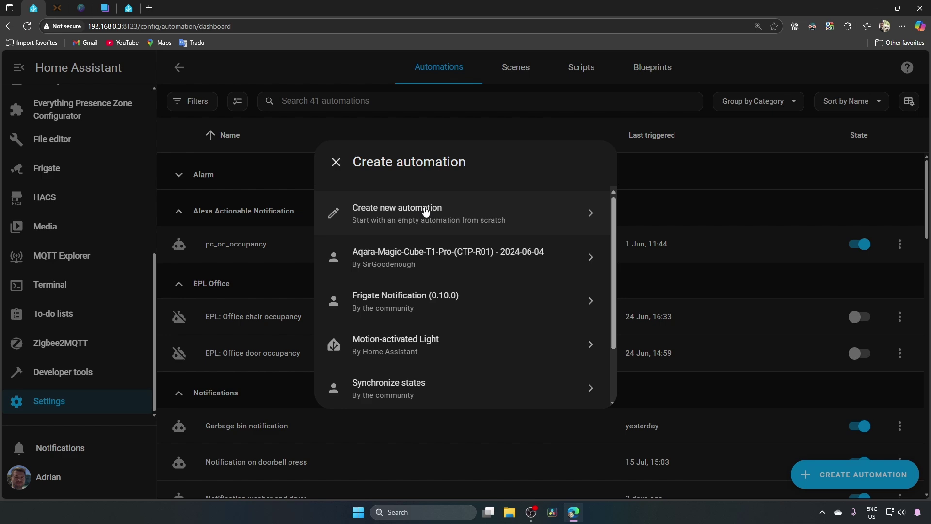
Start a blank automation with a State trigger: one person changing from Home to Away
click(425, 210)
click(269, 165)
click(382, 293)
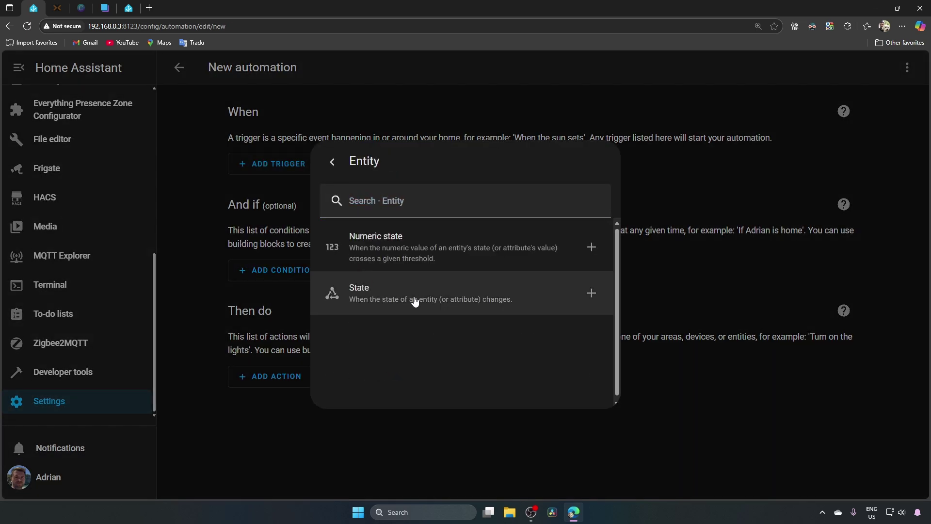
click(414, 301)
click(328, 211)
text(Adri)
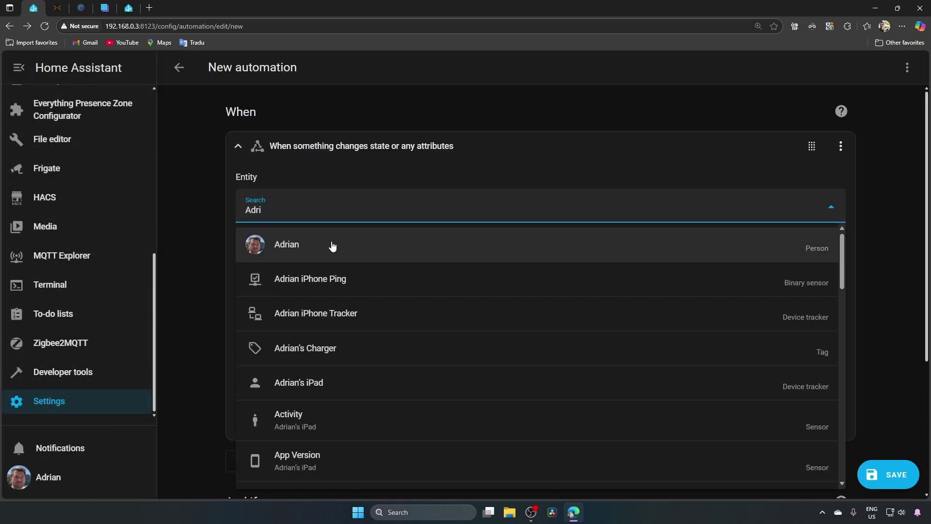
click(332, 247)
click(297, 344)
click(257, 405)
click(276, 390)
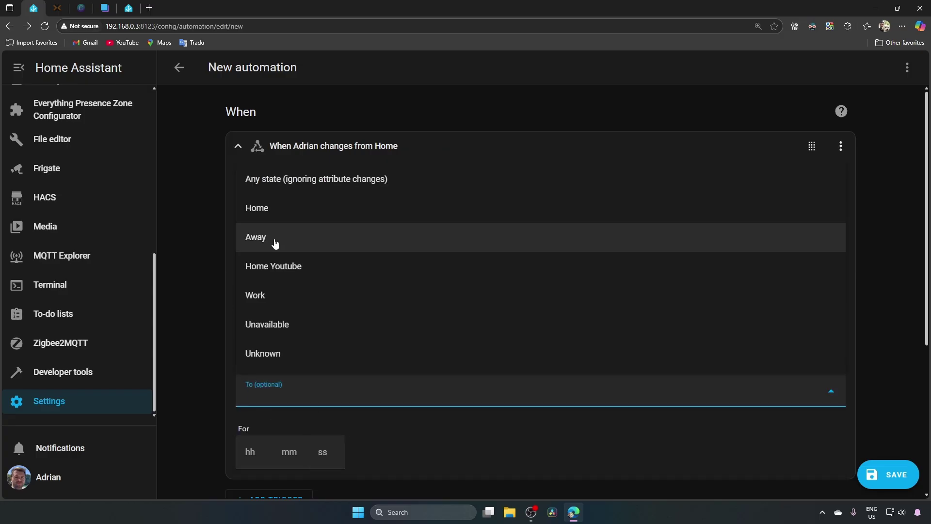
click(276, 239)
click(238, 146)
Duplicate the Home-to-Away trigger for the second person
click(841, 145)
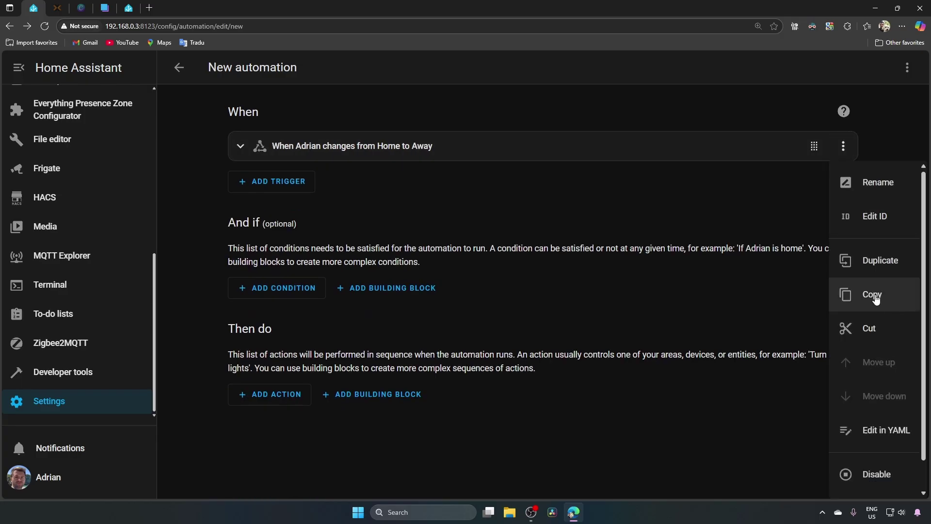
click(876, 299)
click(291, 181)
click(359, 241)
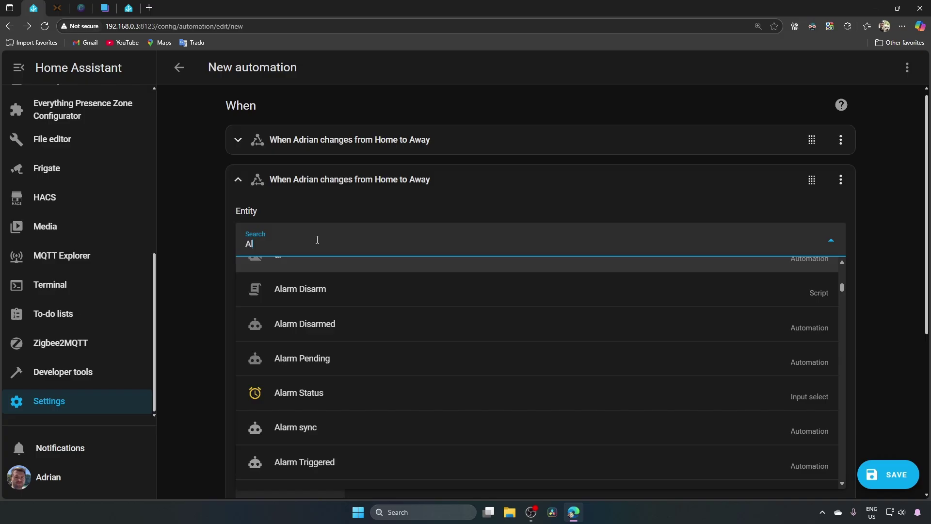
text(in)
click(301, 277)
click(238, 179)
Add a Not condition block containing a State condition that one person is Home
click(271, 328)
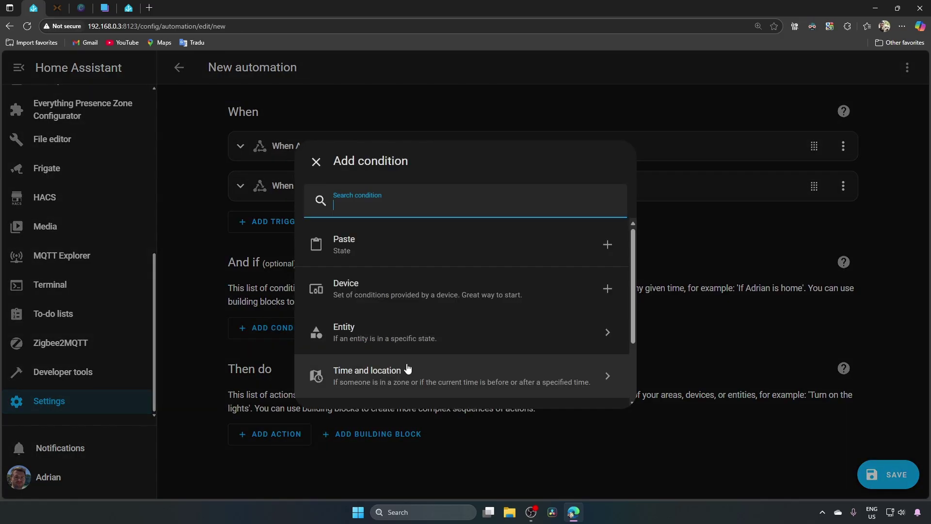
scroll(407, 370, down, 2)
click(370, 330)
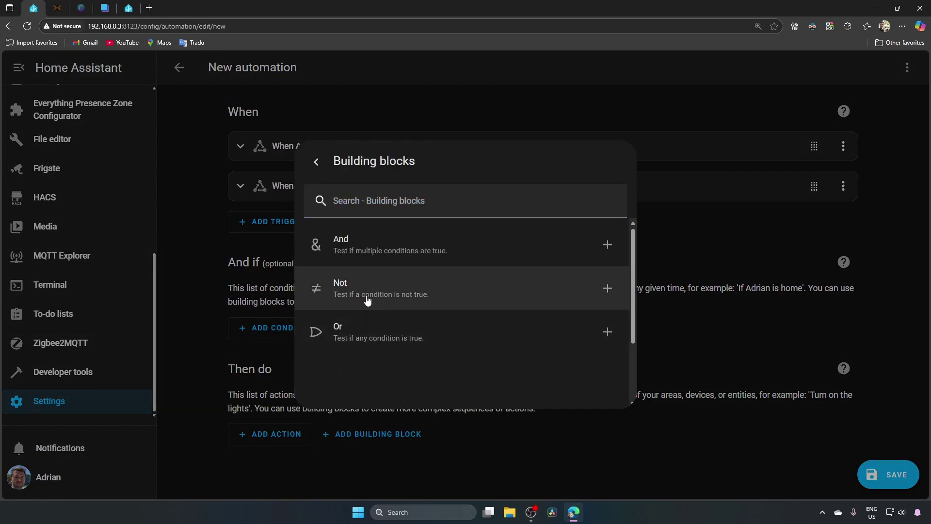
click(367, 297)
click(370, 329)
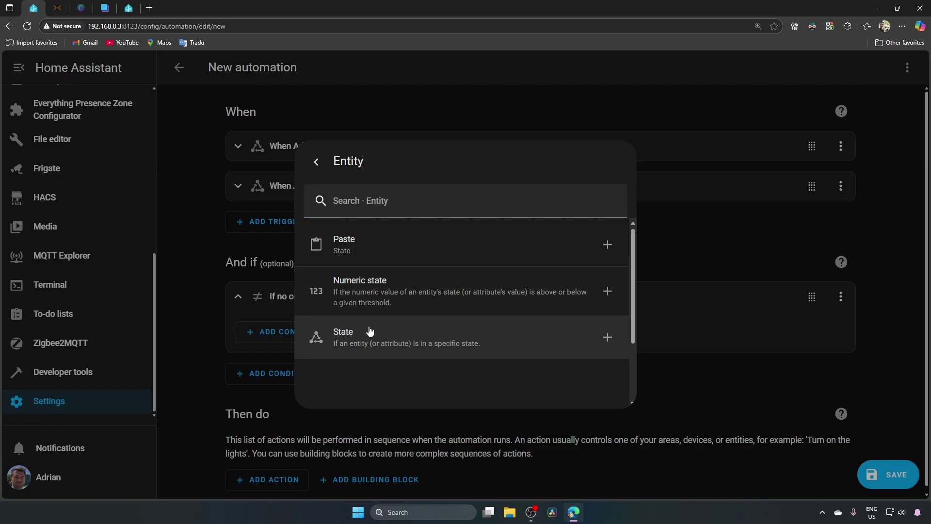
click(385, 330)
click(318, 171)
text(Alina)
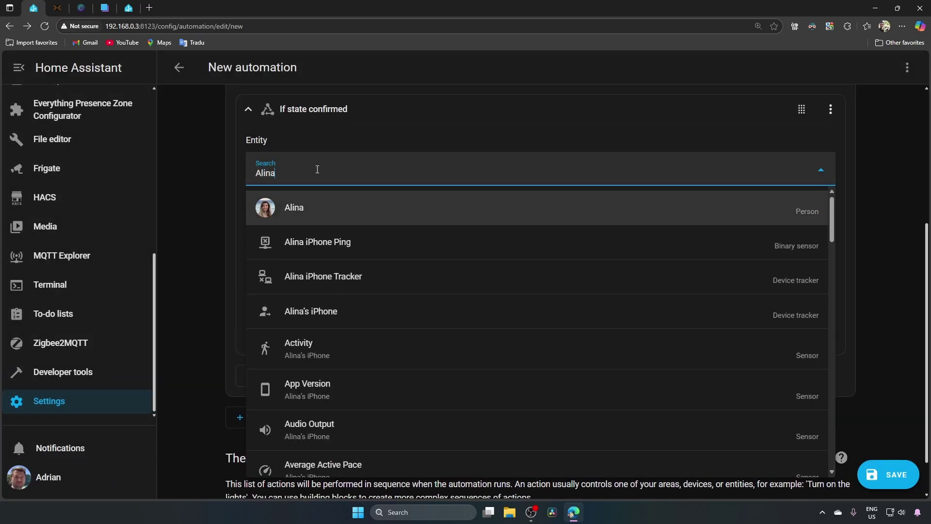
click(312, 209)
click(355, 270)
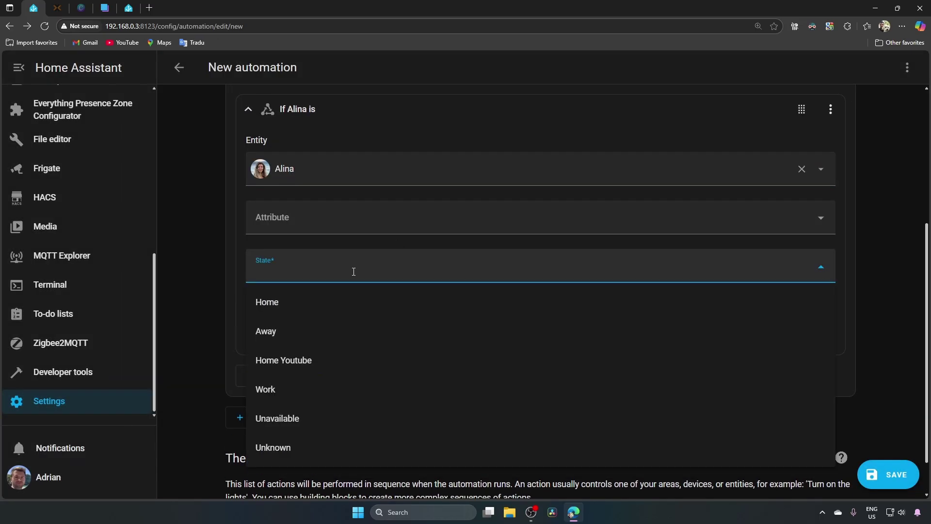
click(301, 307)
Duplicate the Home condition inside the Not block for the other person
scroll(717, 301, up, 4)
click(716, 301)
click(842, 297)
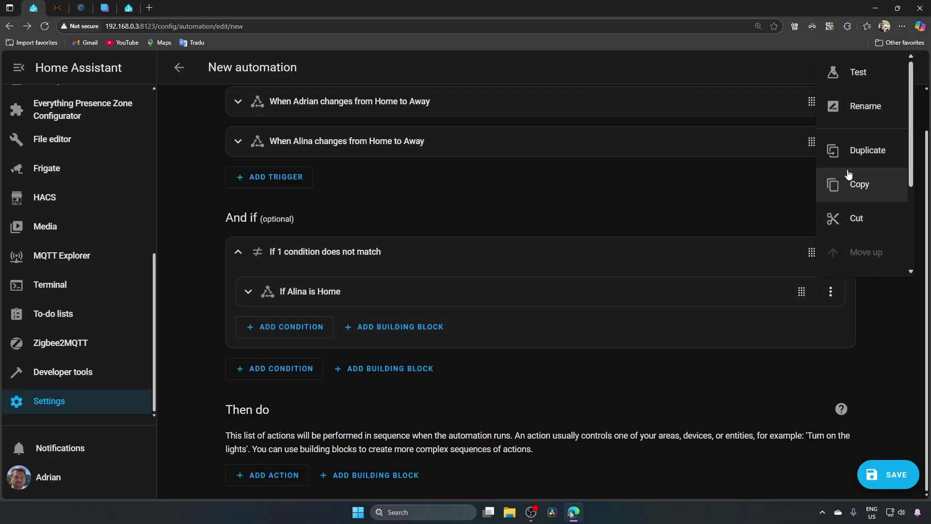
click(872, 187)
click(298, 327)
click(359, 242)
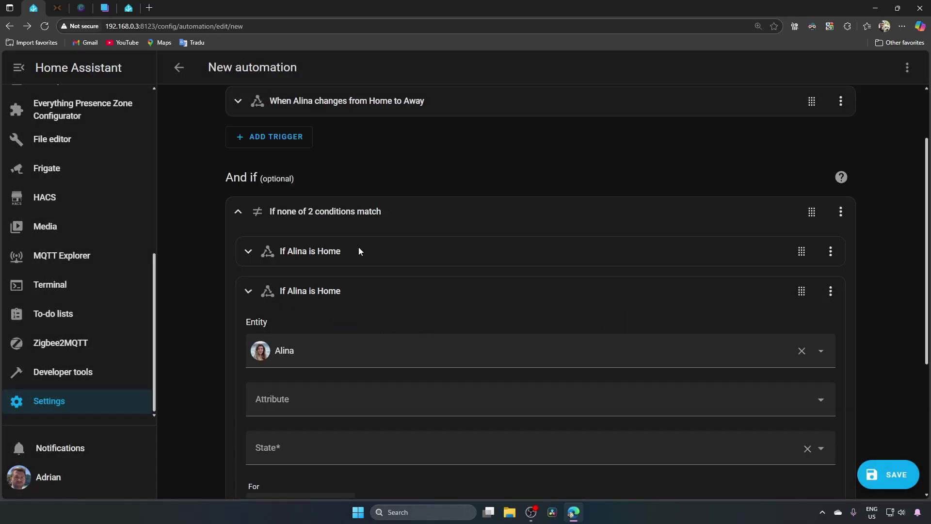
click(322, 121)
text(Adri)
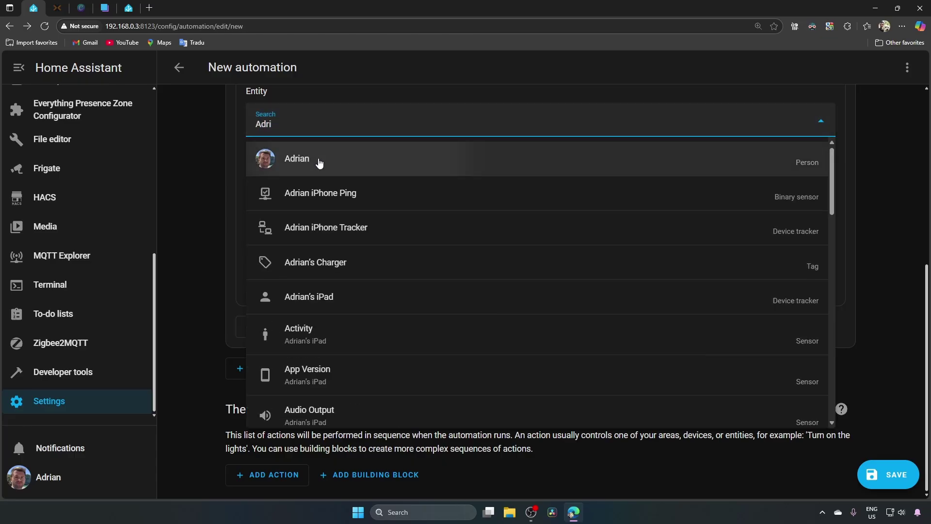
click(318, 161)
scroll(262, 218, up, 2)
click(248, 156)
click(238, 214)
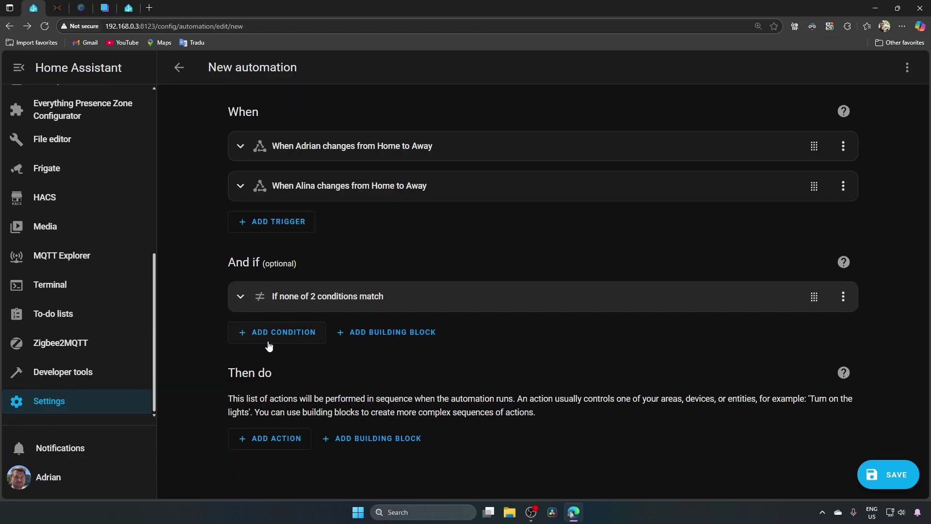
Add a Template condition: now().date().isoformat() != states('input_text.last_cleaning_date')
click(274, 332)
scroll(388, 349, down, 3)
click(364, 375)
click(401, 247)
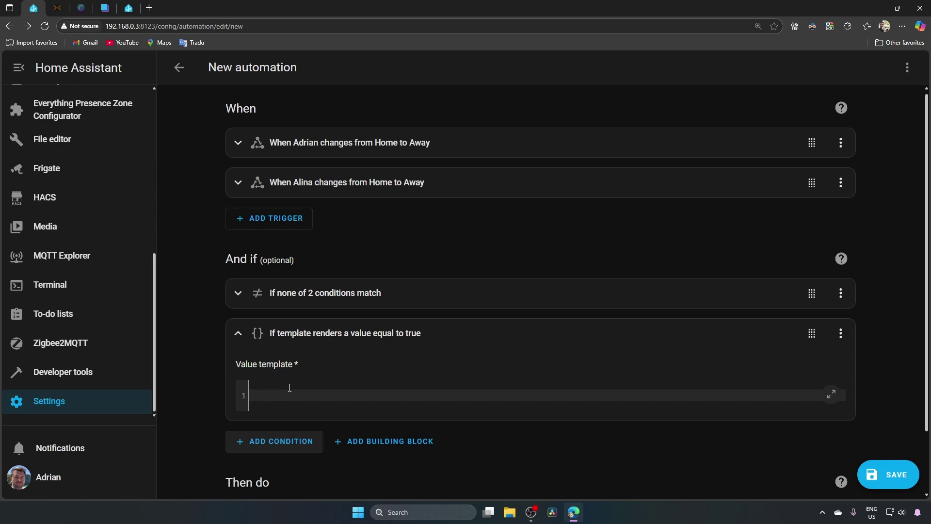
click(286, 394)
text({{ now().date().isoformat() != states('input_text.last_cleaning_date') }})
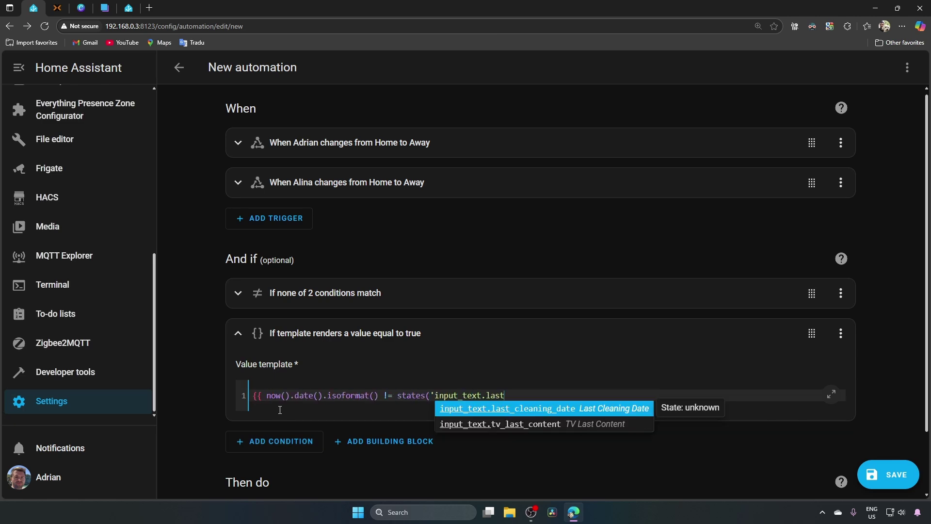
click(238, 332)
Add a Vacuum: Start action targeting Vacuum Ground Floor and Vacuum First Floor
click(274, 475)
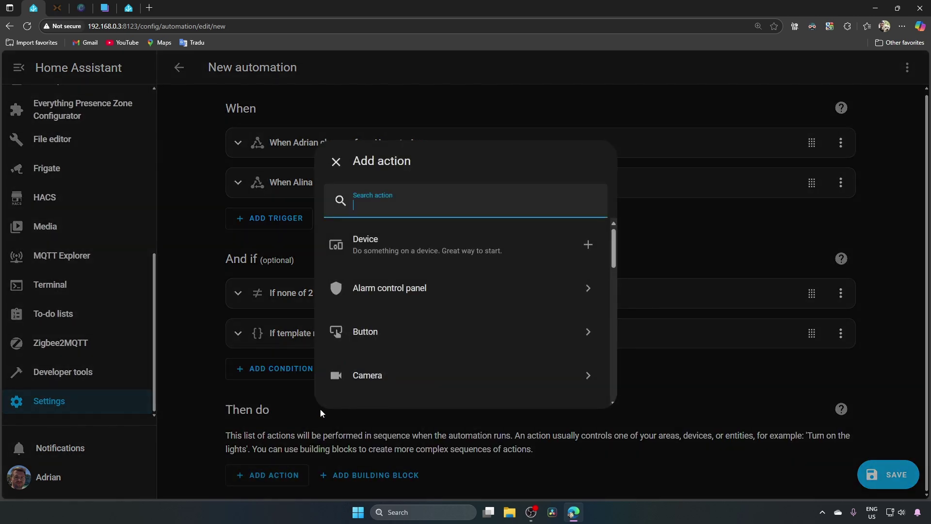
text(vacuum st)
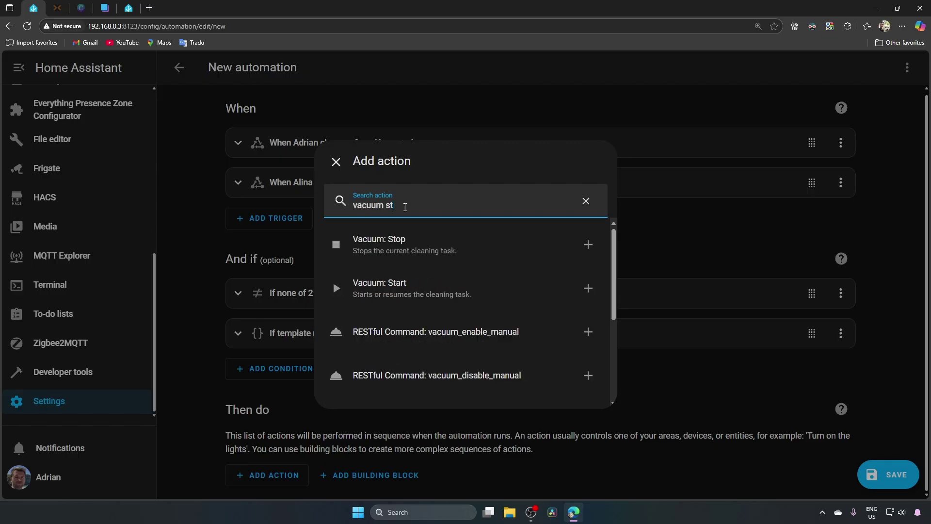
click(397, 286)
click(679, 406)
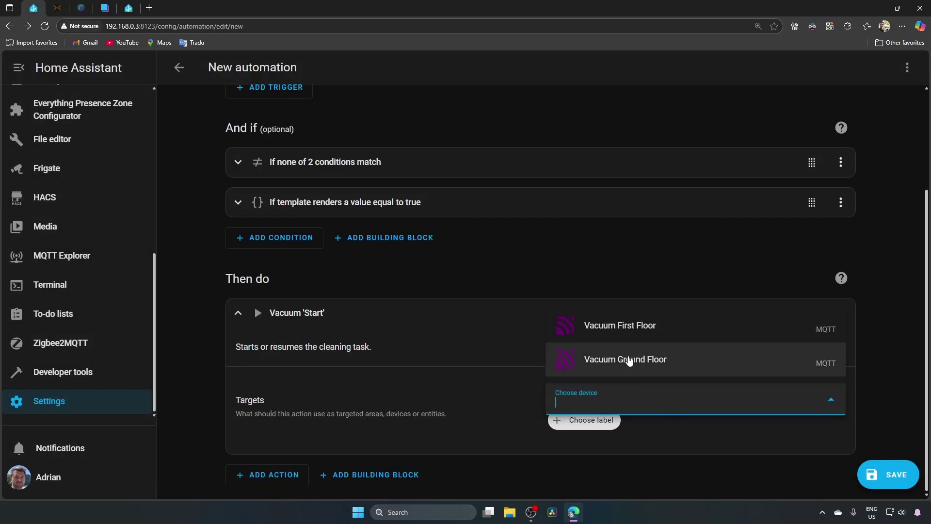
click(627, 360)
click(671, 420)
click(628, 386)
click(237, 312)
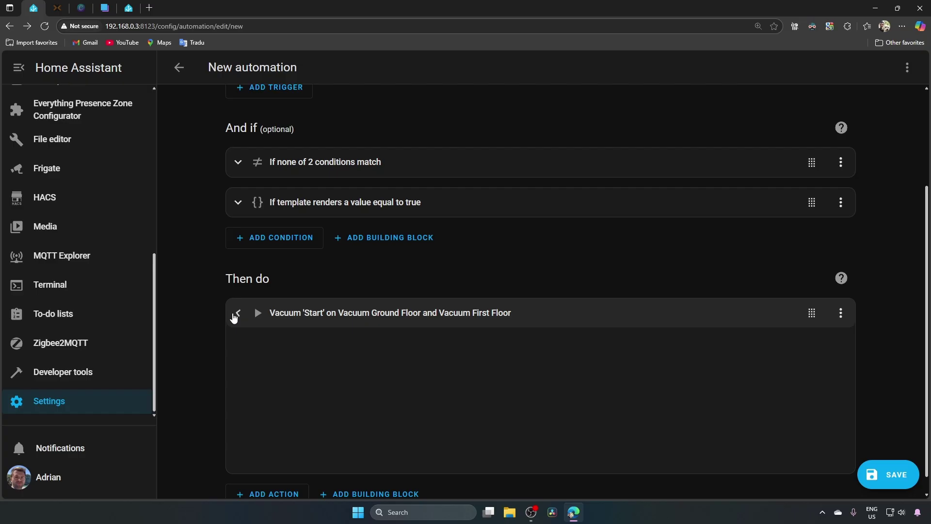
Add an Input text: Set action on Last Cleaning Date with value {{ now().date().isoformat() }}
click(270, 472)
text(input tex)
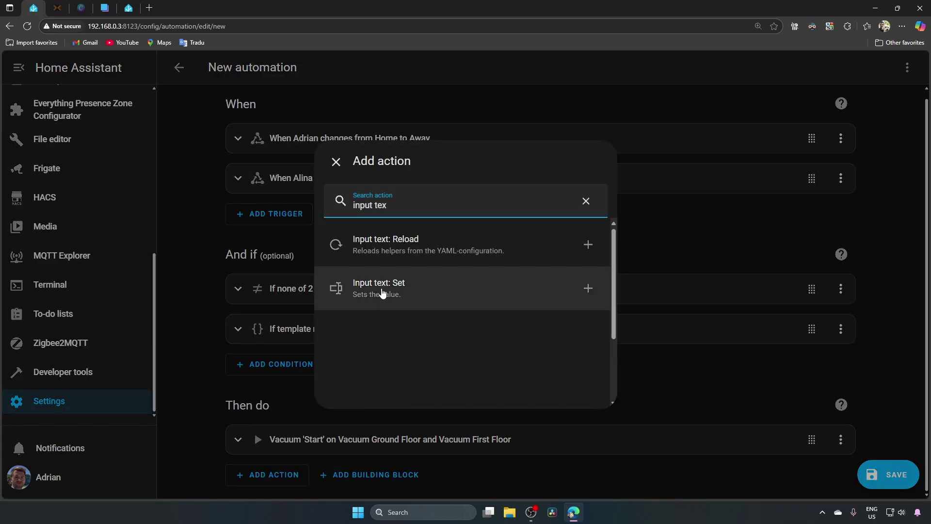
click(388, 289)
click(740, 345)
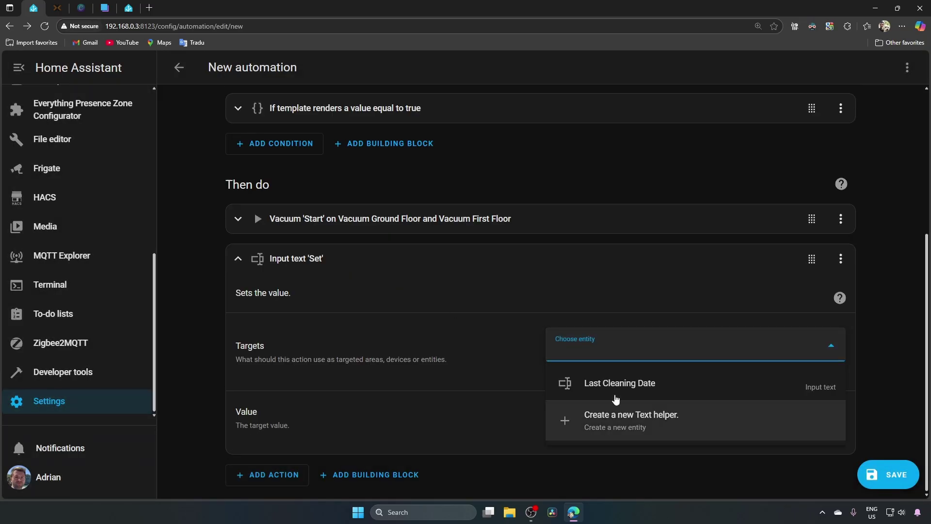
click(577, 383)
click(602, 455)
text({{ now().date().isoformat() }})
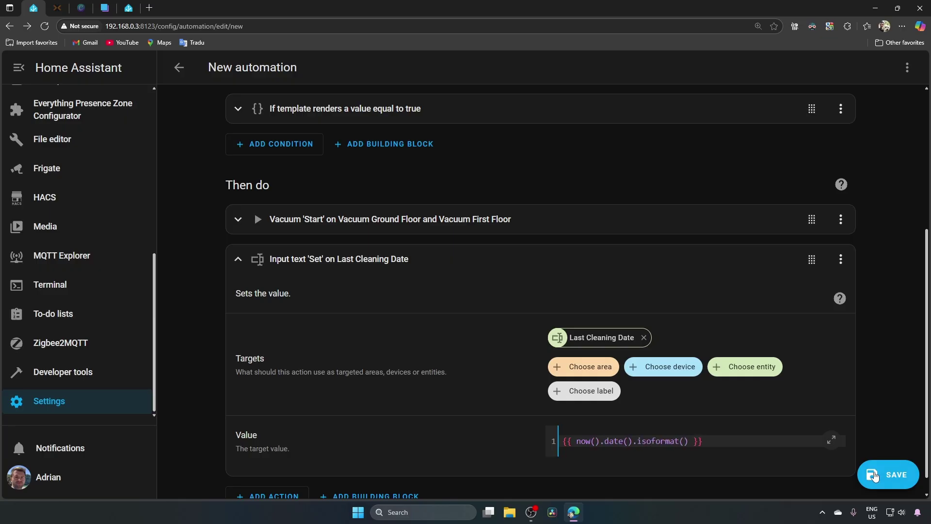
Save the automation under the name 'Vacuum when nobody home'
click(887, 474)
drag(407, 249, 327, 248)
text(Vacuum when nobody home)
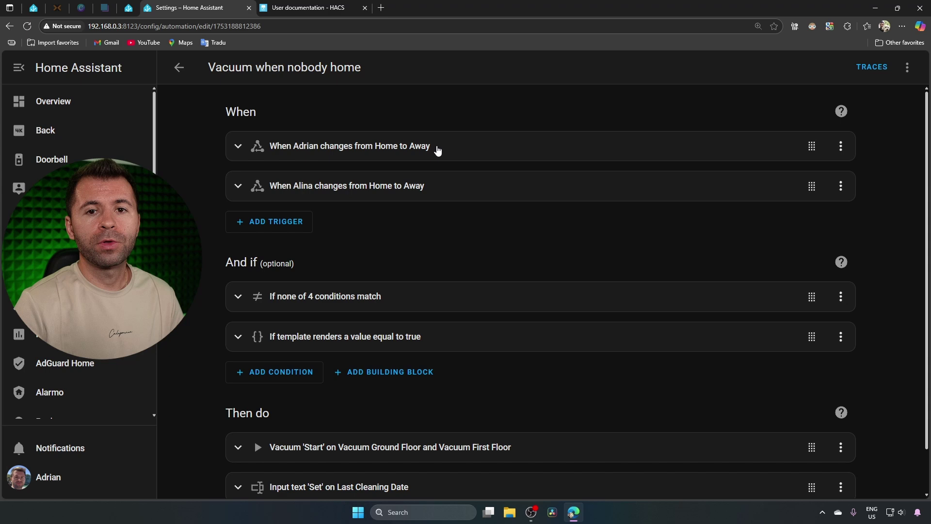
scroll(237, 248, down, 1)
click(238, 247)
scroll(287, 150, down, 3)
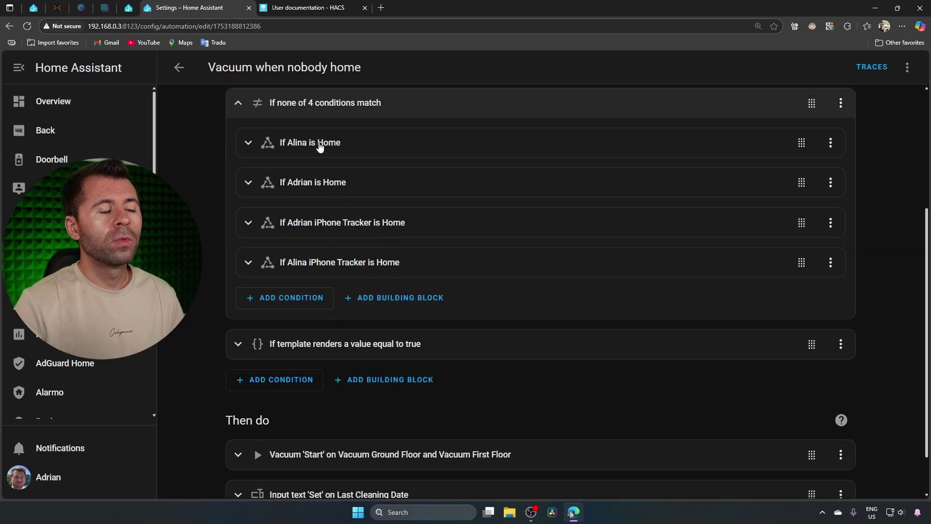
scroll(320, 160, down, 1)
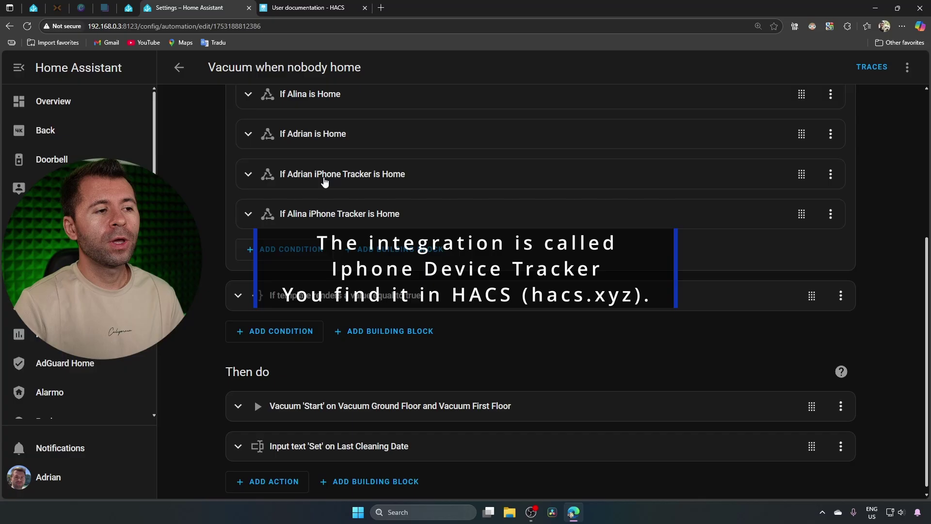
scroll(238, 150, up, 2)
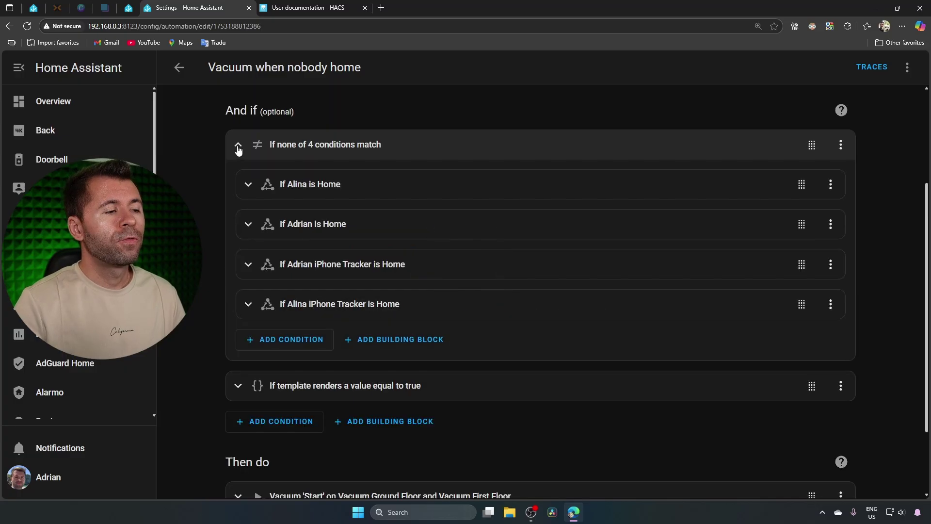
click(238, 145)
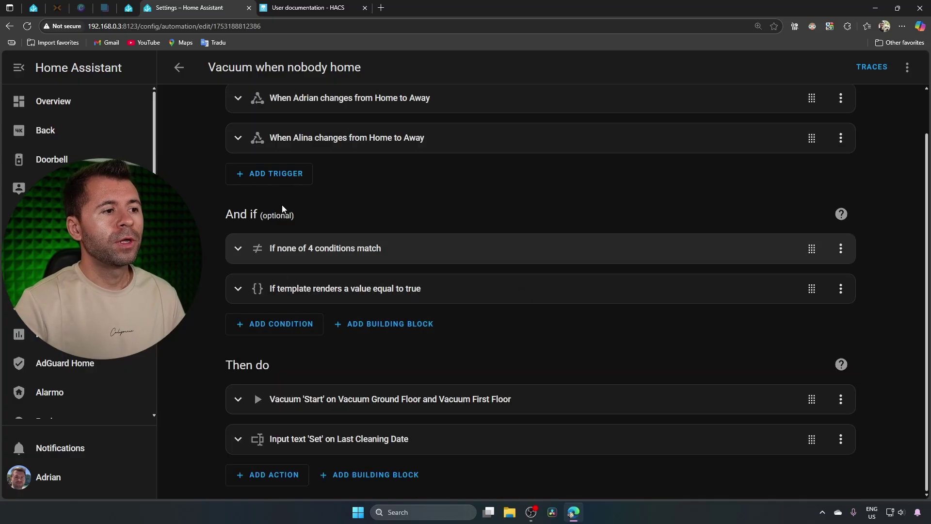
click(312, 289)
scroll(316, 291, down, 2)
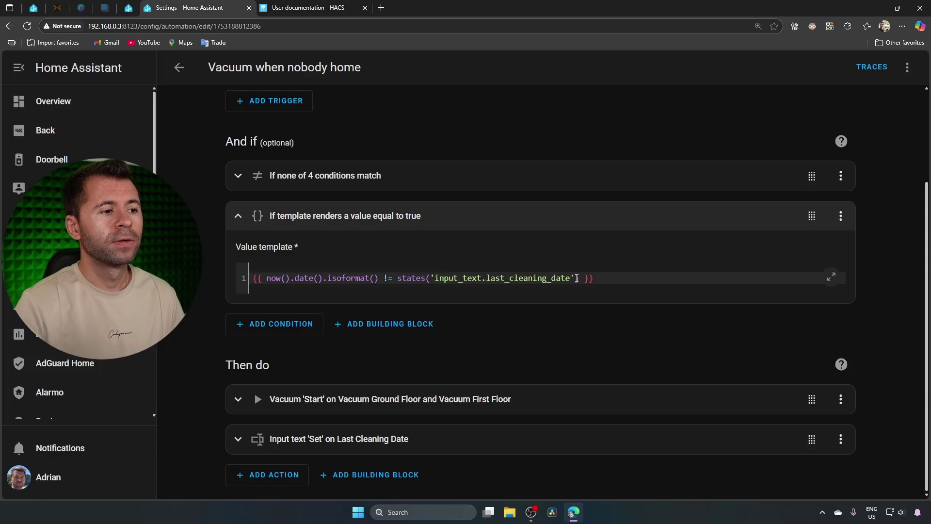
click(293, 215)
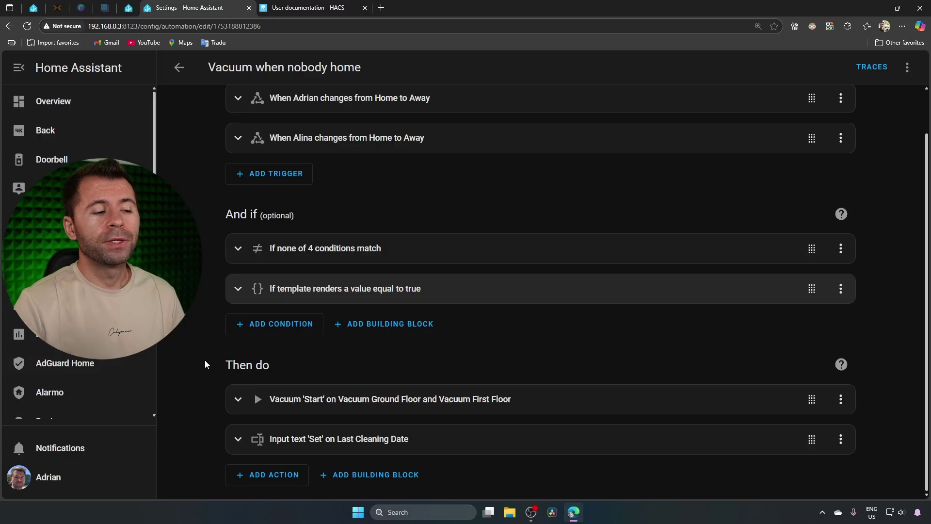
click(238, 399)
scroll(214, 332, down, 3)
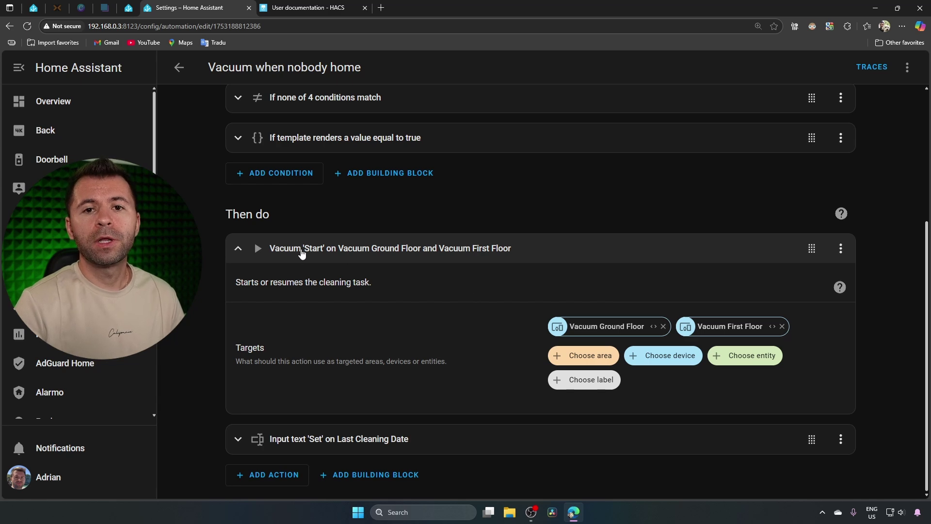
click(237, 251)
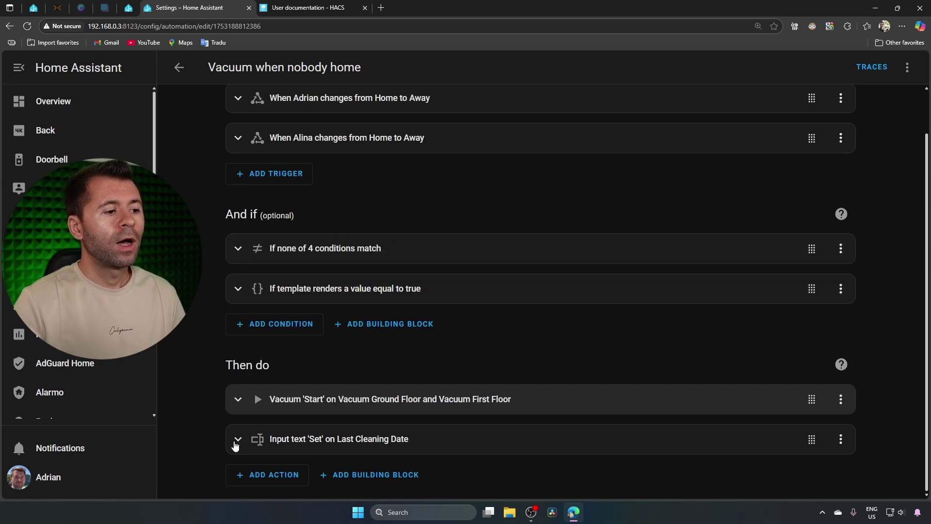
click(236, 439)
scroll(291, 252, down, 4)
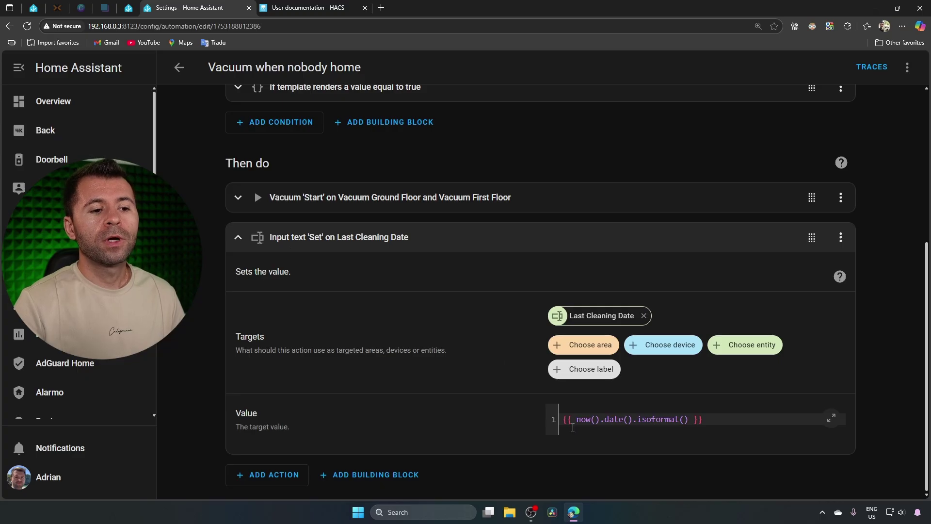